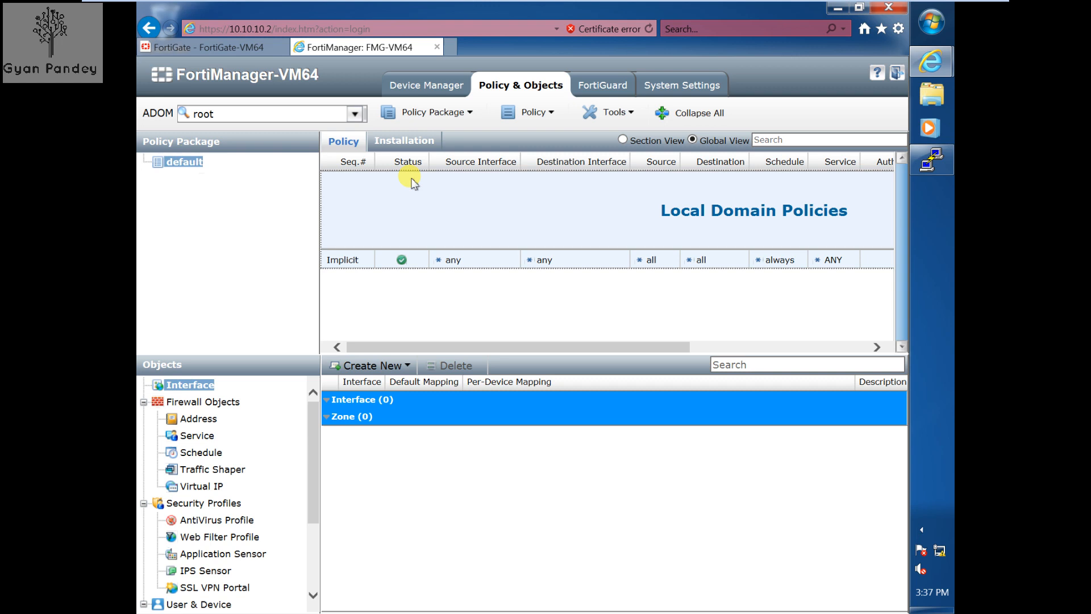
- Show FortiGate-VM64 in Device Manager, then switch to the FortiGate's IPv4 policy page
{"action": "left_click", "coordinate": [428, 89]}
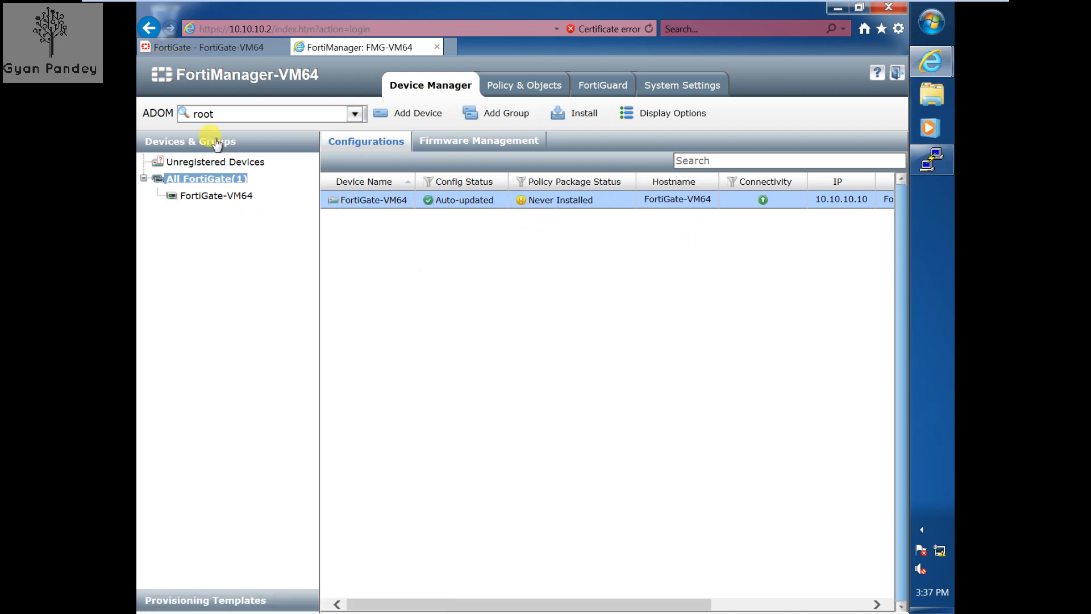
{"action": "left_click", "coordinate": [228, 50]}
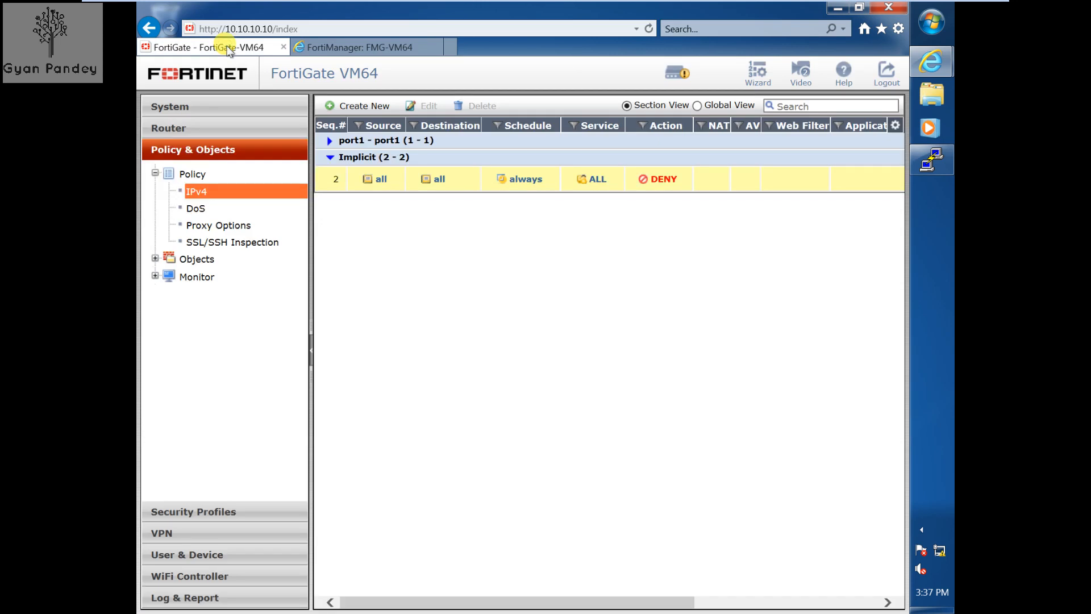
- Expand the port1–port1 policy section on the FortiGate, then return to FortiManager
{"action": "left_click", "coordinate": [330, 141]}
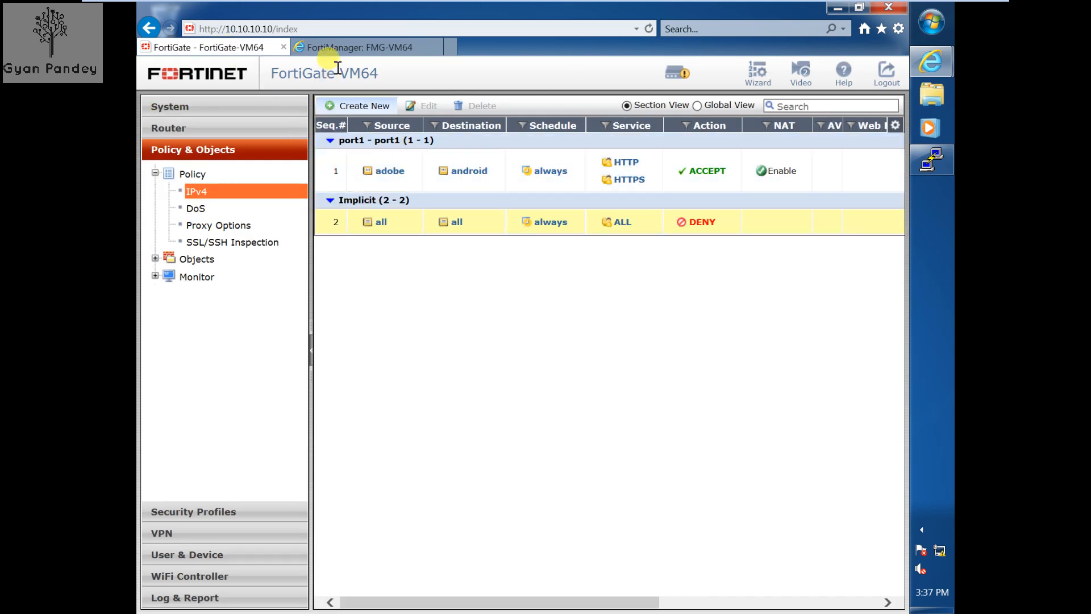
{"action": "left_click", "coordinate": [338, 50]}
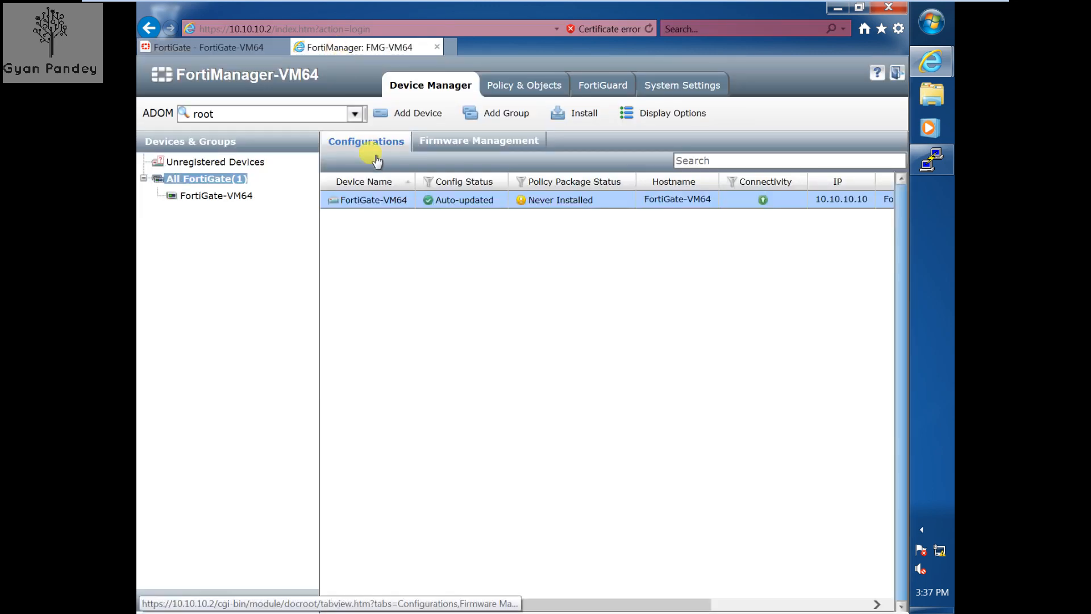
- Import FortiGate-VM64's policy into a new FortiGate-VM64 package, keeping the port1 interface mapping
{"action": "right_click", "coordinate": [370, 206]}
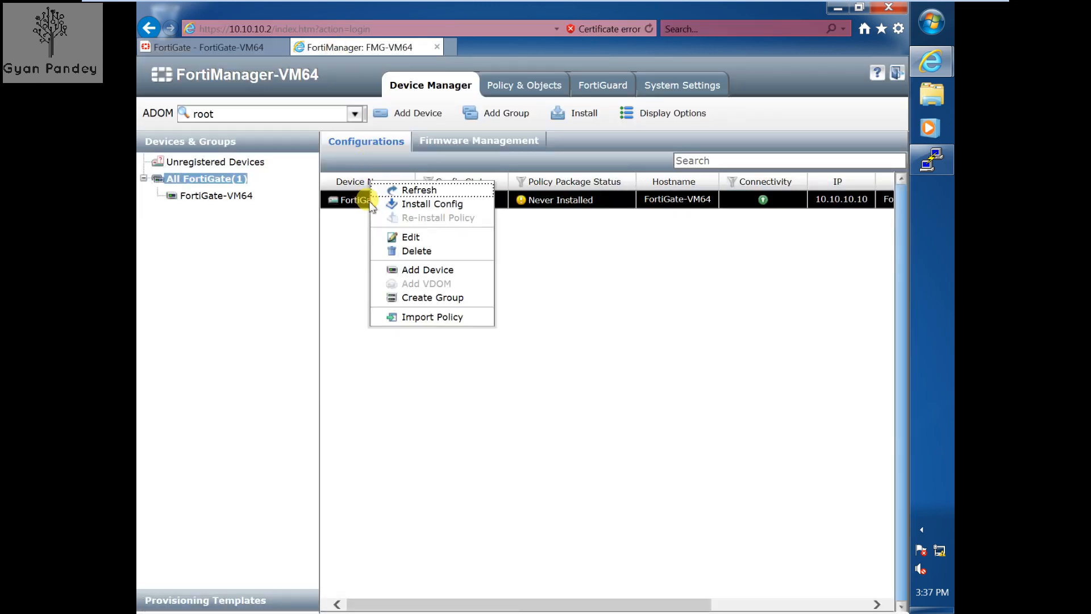
{"action": "left_click", "coordinate": [439, 317]}
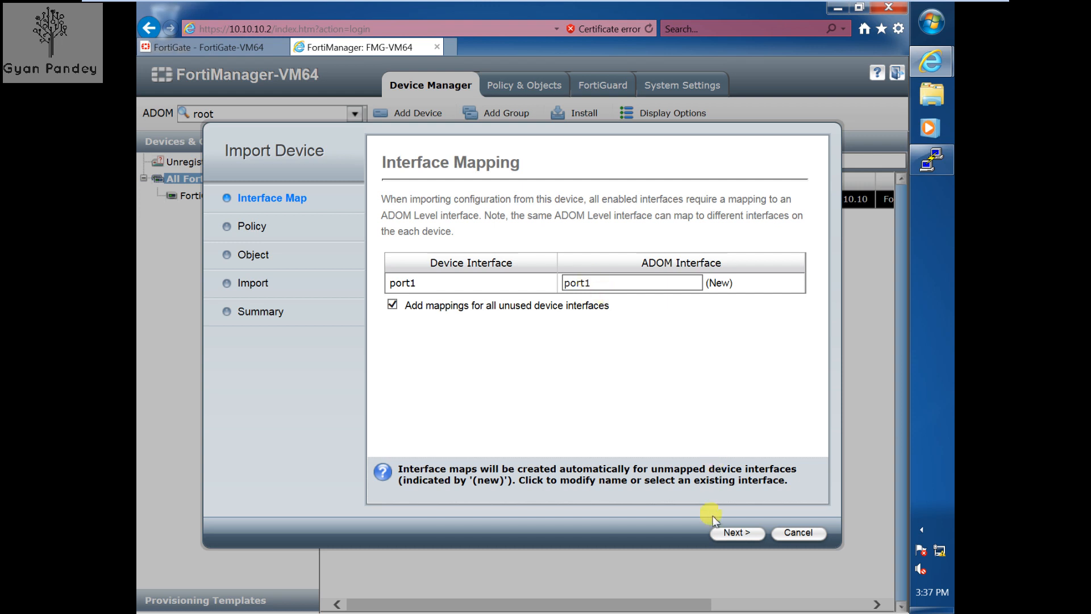
{"action": "left_click", "coordinate": [726, 533]}
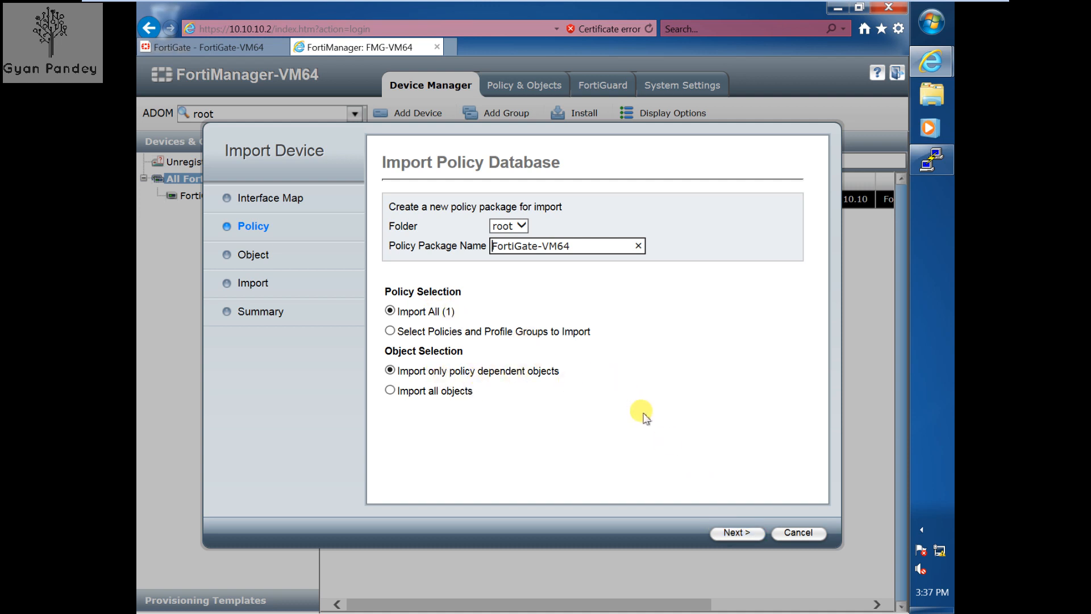
{"action": "left_click", "coordinate": [733, 540]}
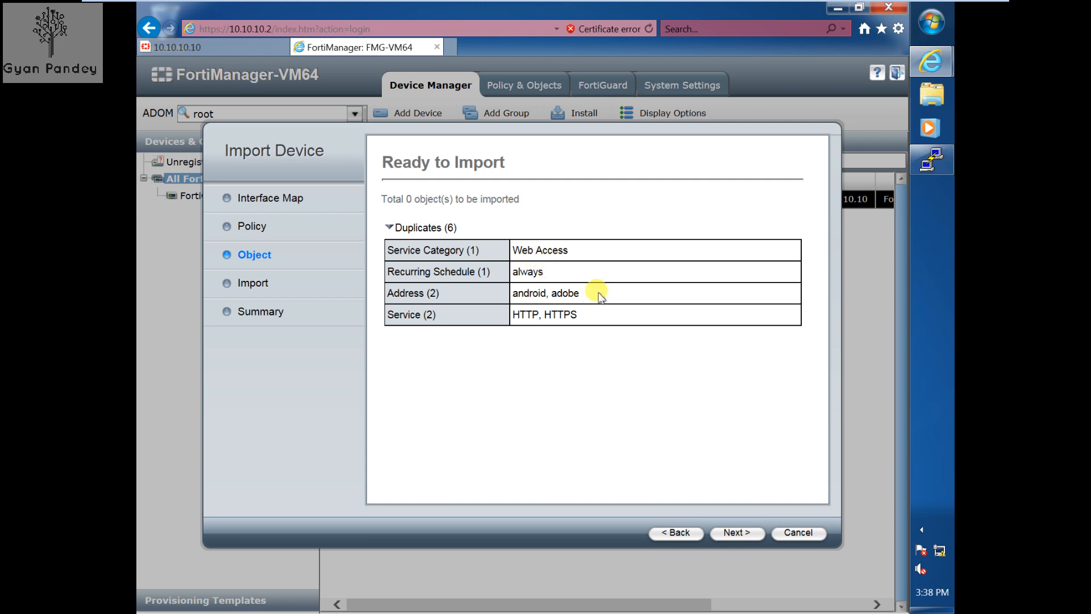
{"action": "left_click", "coordinate": [737, 534]}
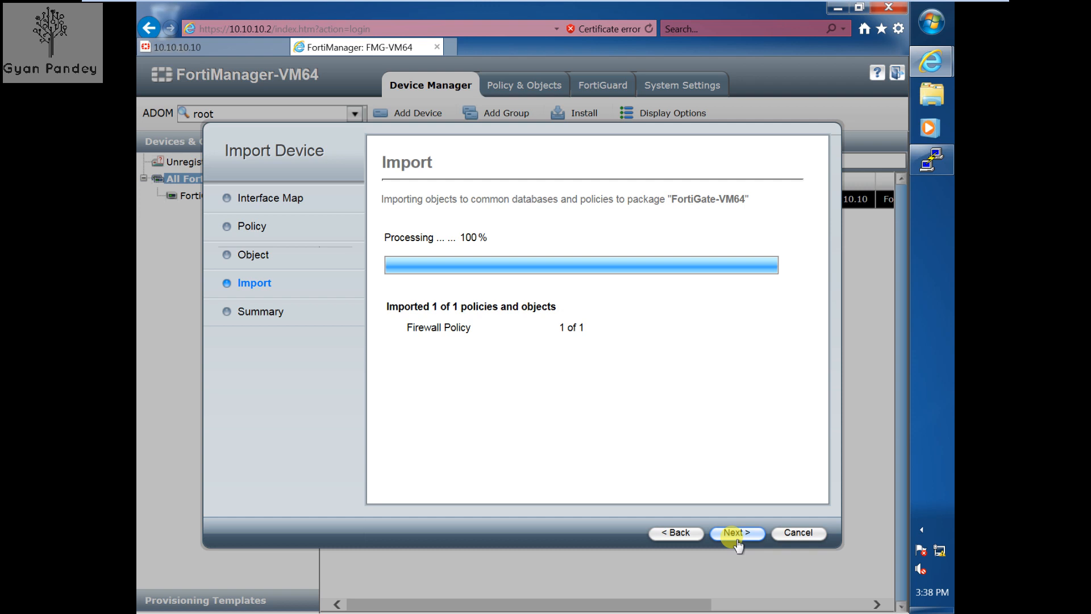
{"action": "left_click", "coordinate": [737, 539]}
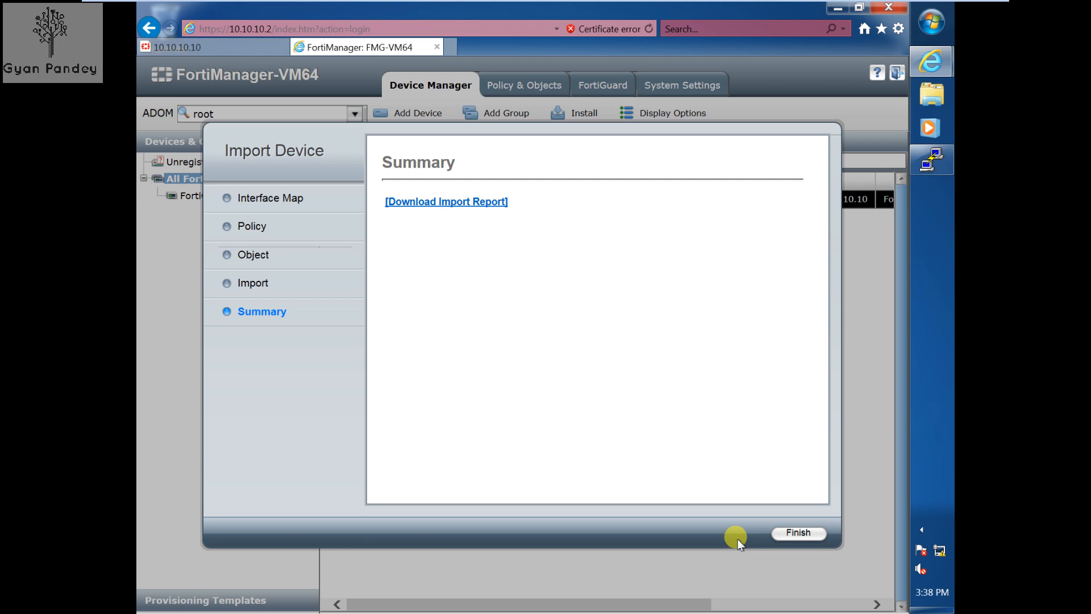
{"action": "left_click", "coordinate": [810, 533]}
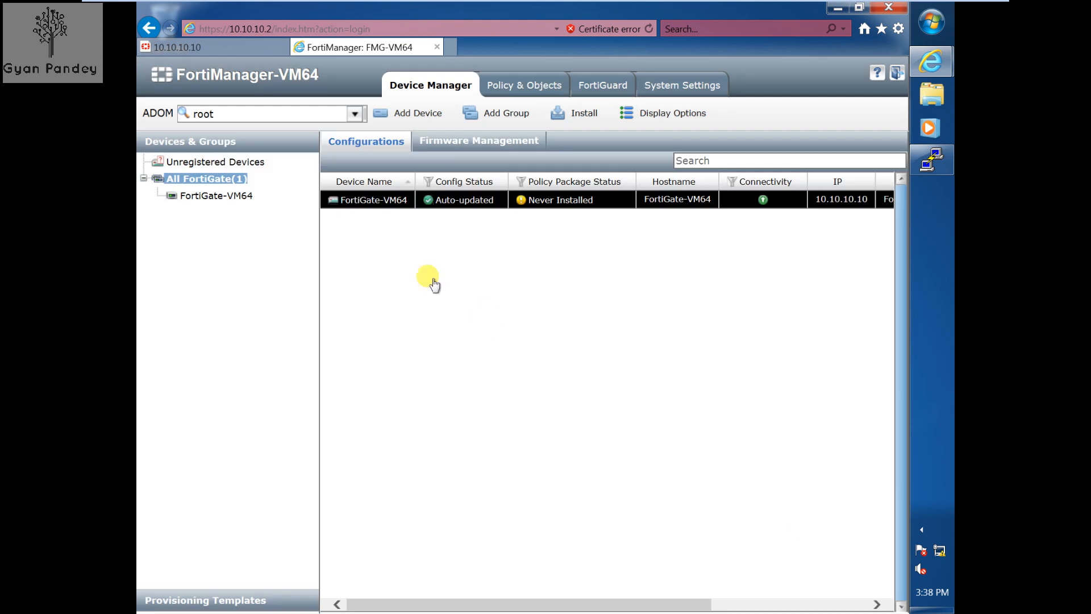
- Refresh All FortiGate and view the port1 adobe-to-android policy in the FortiGate-VM64 package
{"action": "left_click", "coordinate": [207, 180]}
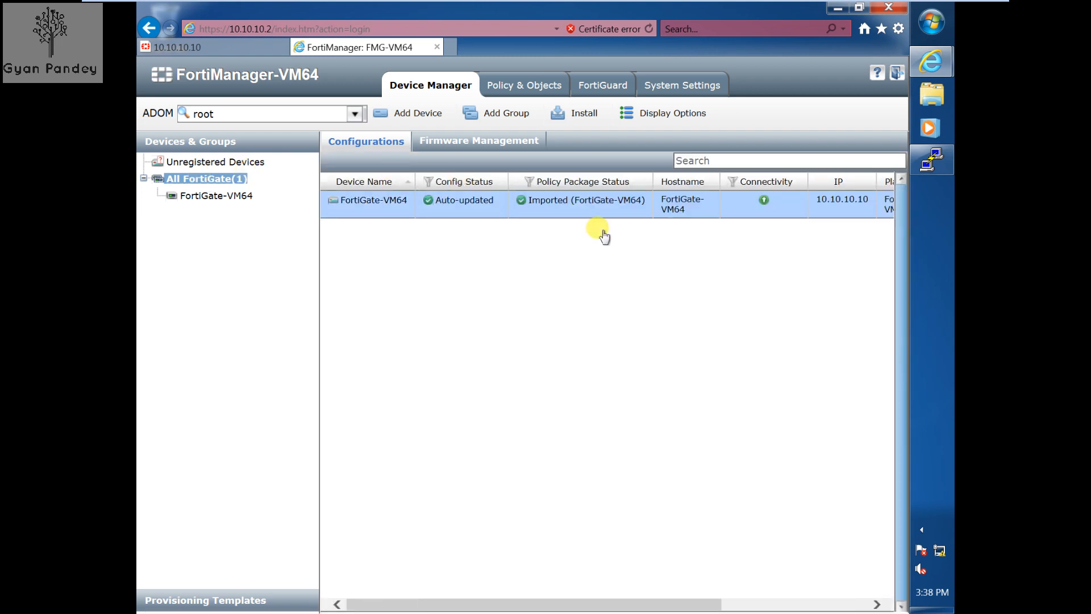
{"action": "left_click", "coordinate": [508, 98]}
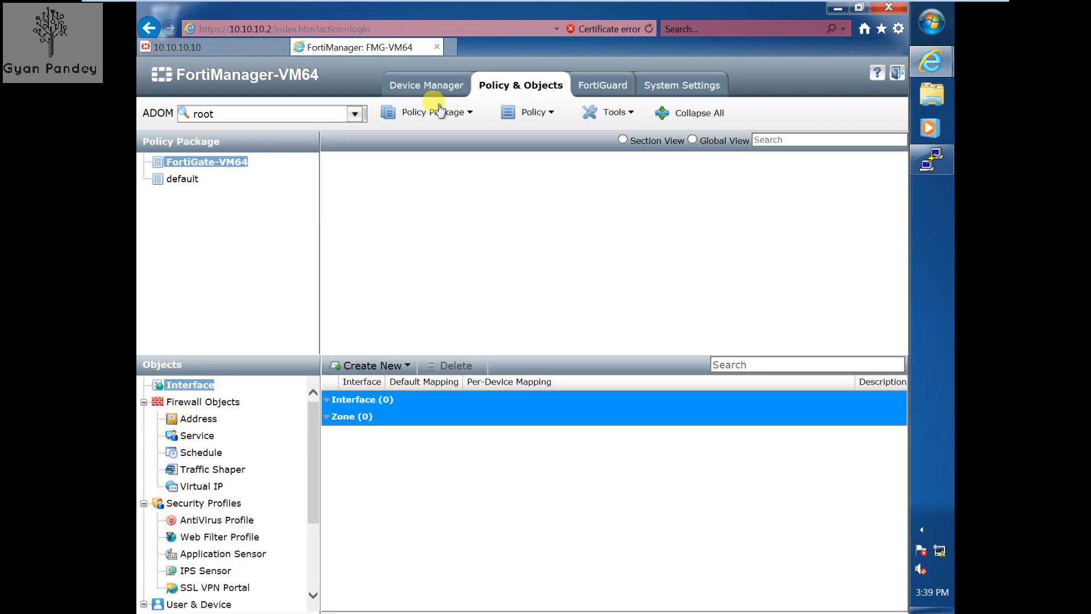
{"action": "left_click", "coordinate": [225, 168]}
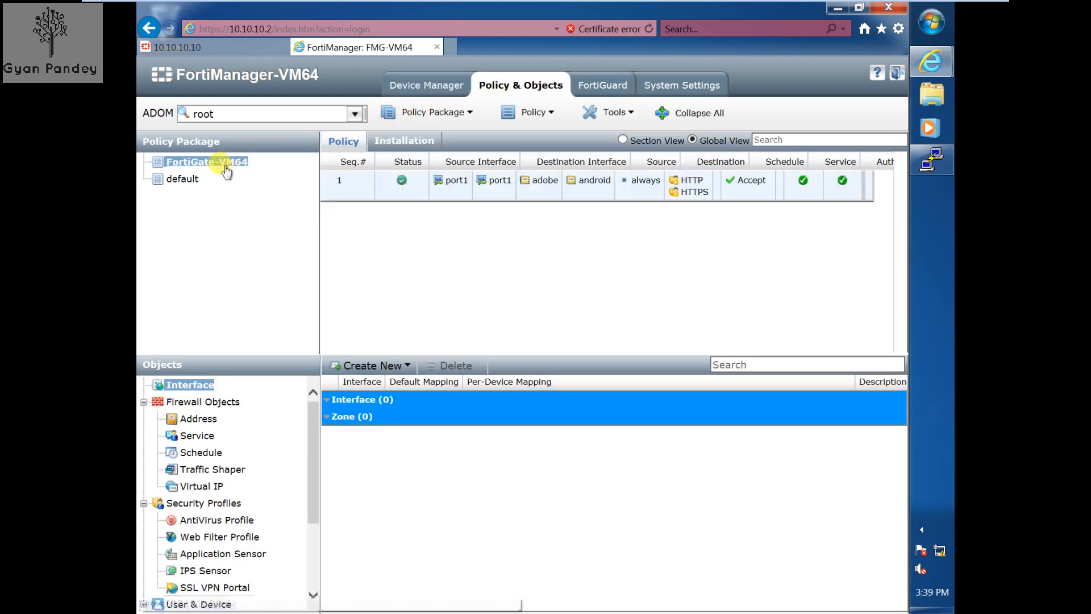
{"action": "left_click_drag", "start_coordinate": [487, 348], "coordinate": [332, 278]}
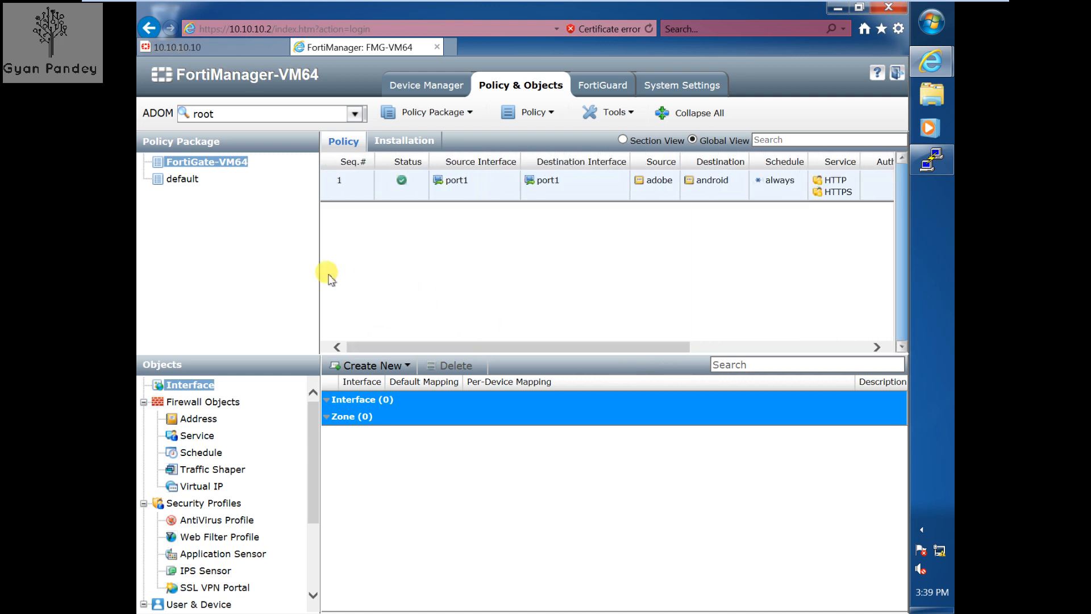
- Switch between Policy & Objects and Device Manager, ending on the device list
{"action": "left_click", "coordinate": [431, 94]}
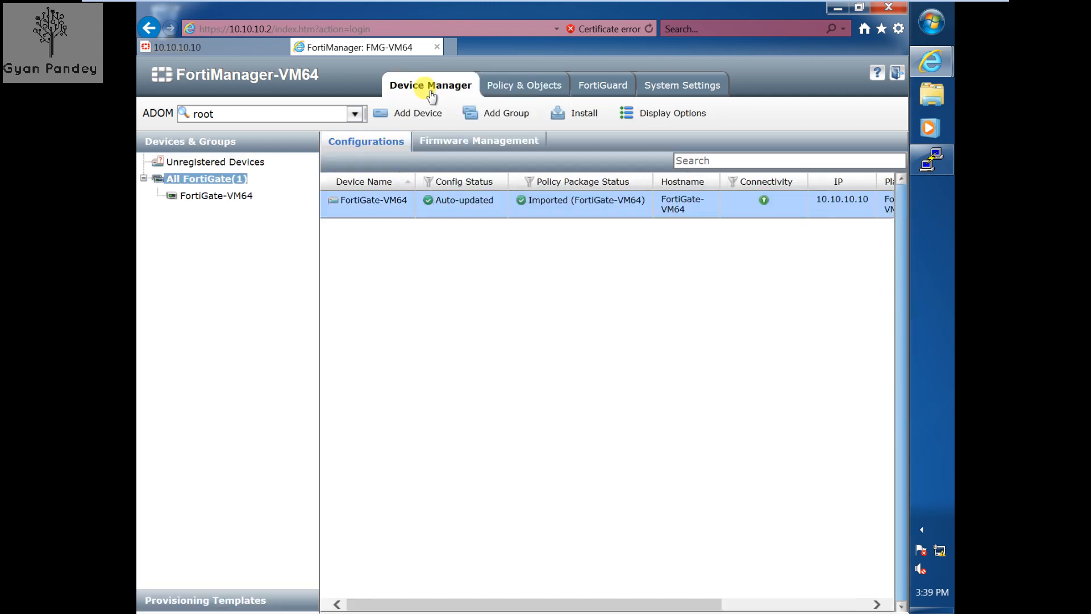
{"action": "left_click", "coordinate": [520, 88]}
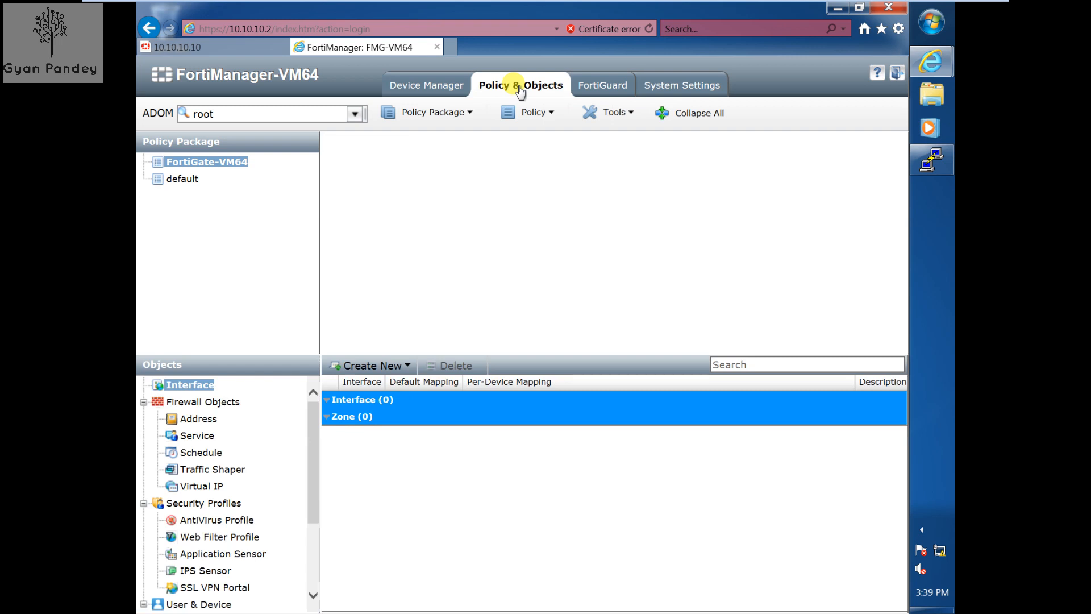
{"action": "left_click", "coordinate": [448, 88]}
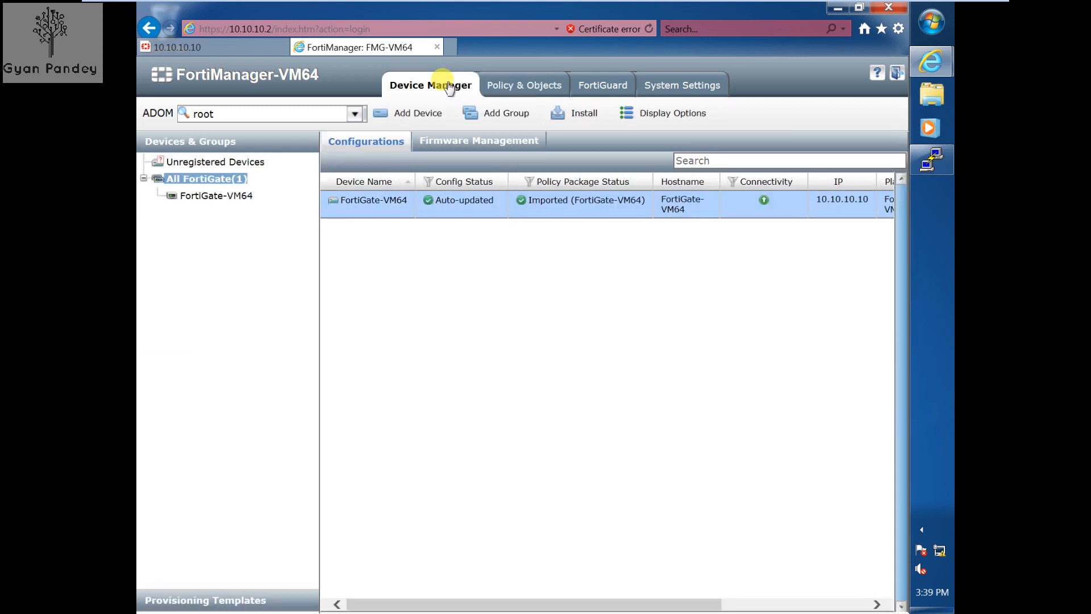
{"action": "left_click", "coordinate": [510, 101]}
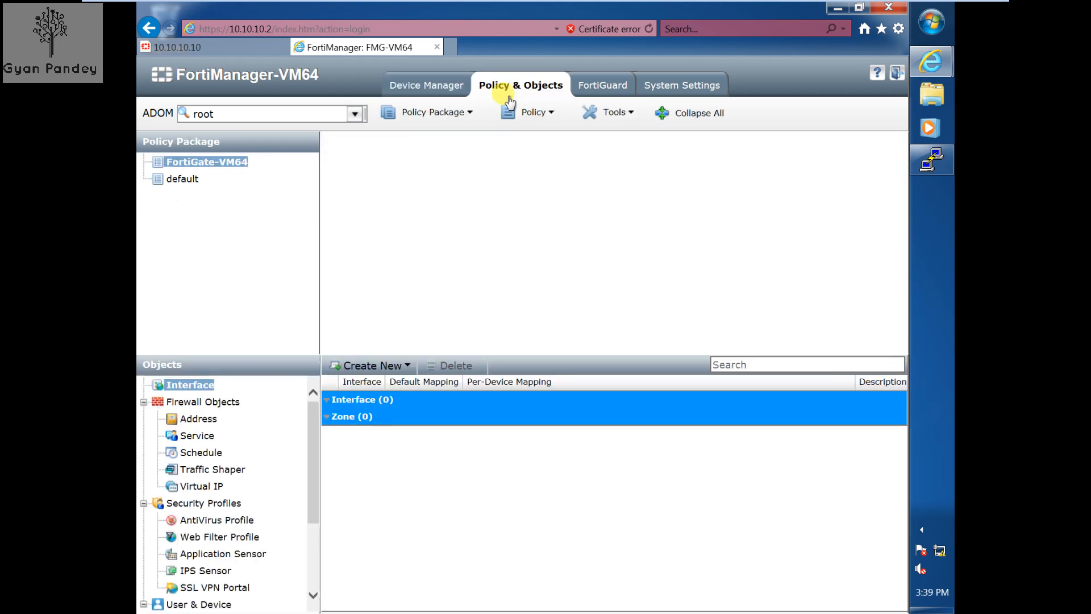
{"action": "left_click", "coordinate": [455, 90]}
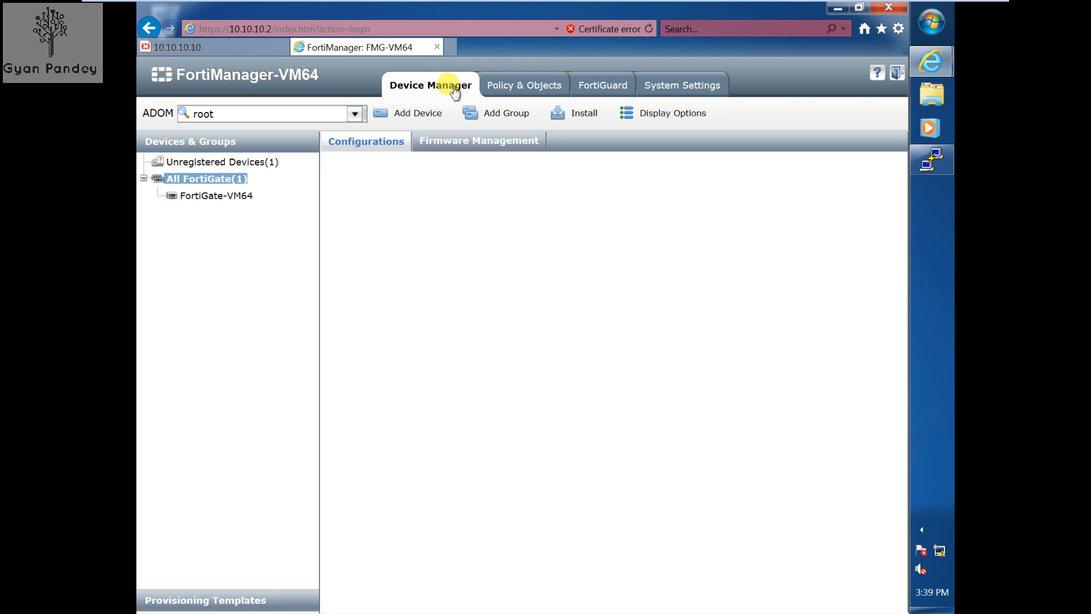
- Install the FortiGate-VM64 package with device settings to FortiGate-VM64, saving a revision
{"action": "left_click", "coordinate": [580, 114]}
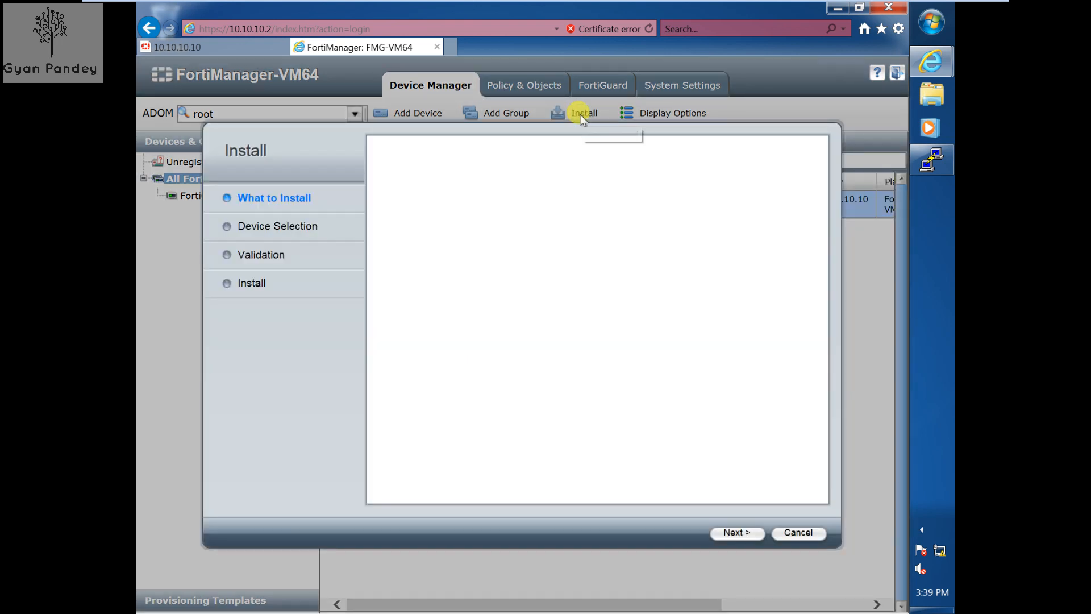
{"action": "left_click", "coordinate": [452, 227]}
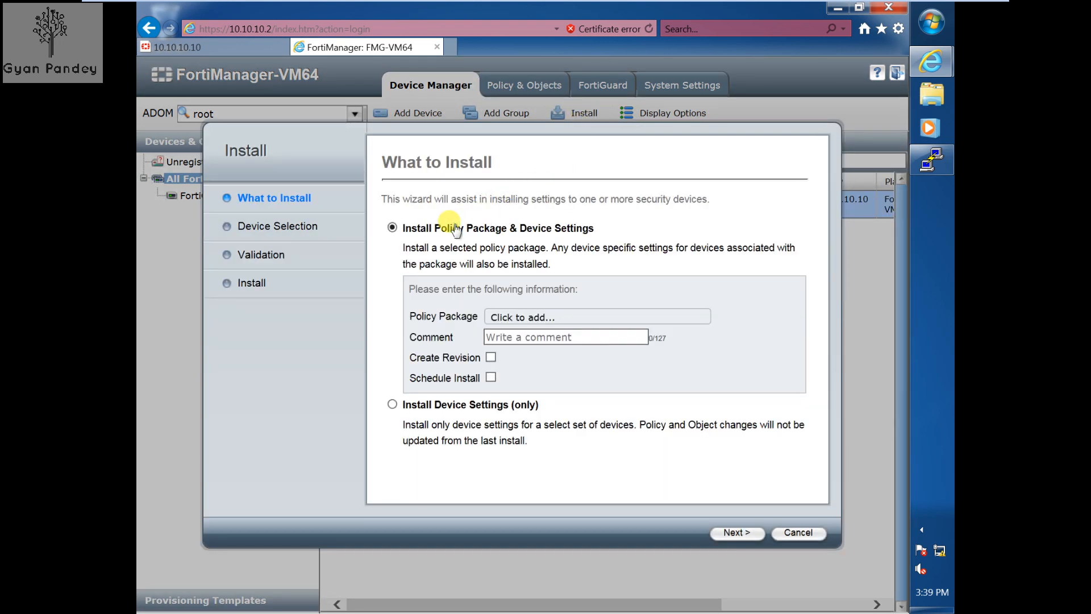
{"action": "left_click", "coordinate": [544, 318]}
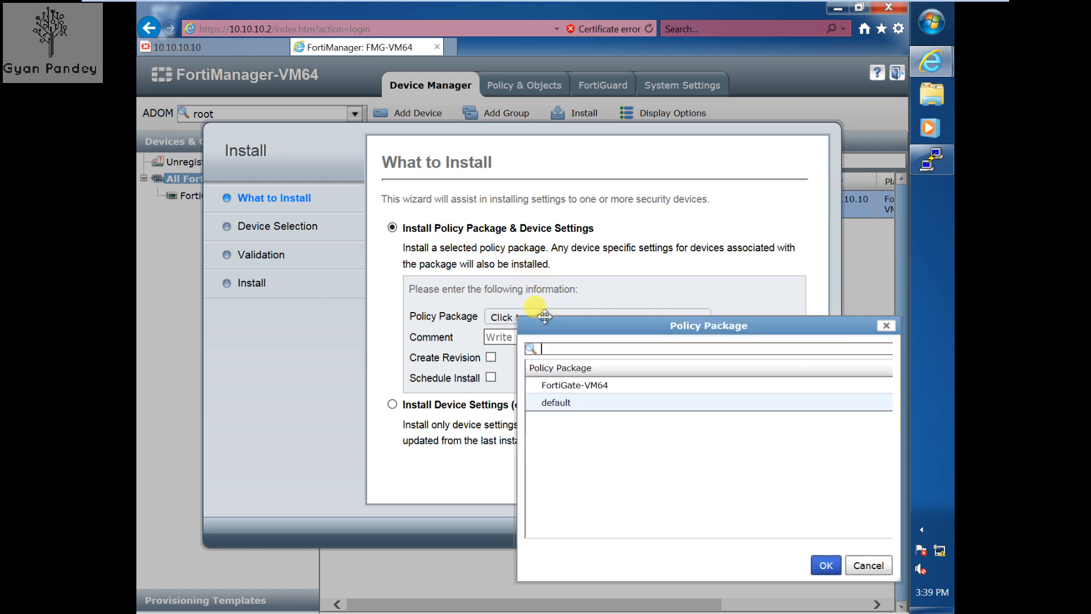
{"action": "double_click", "coordinate": [572, 385]}
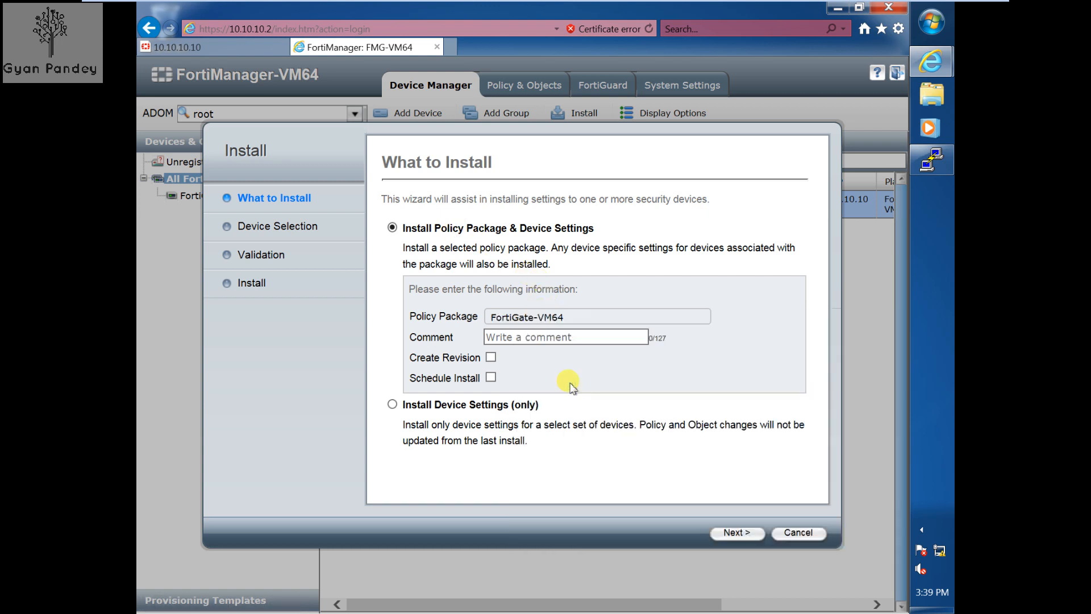
{"action": "left_click", "coordinate": [491, 358]}
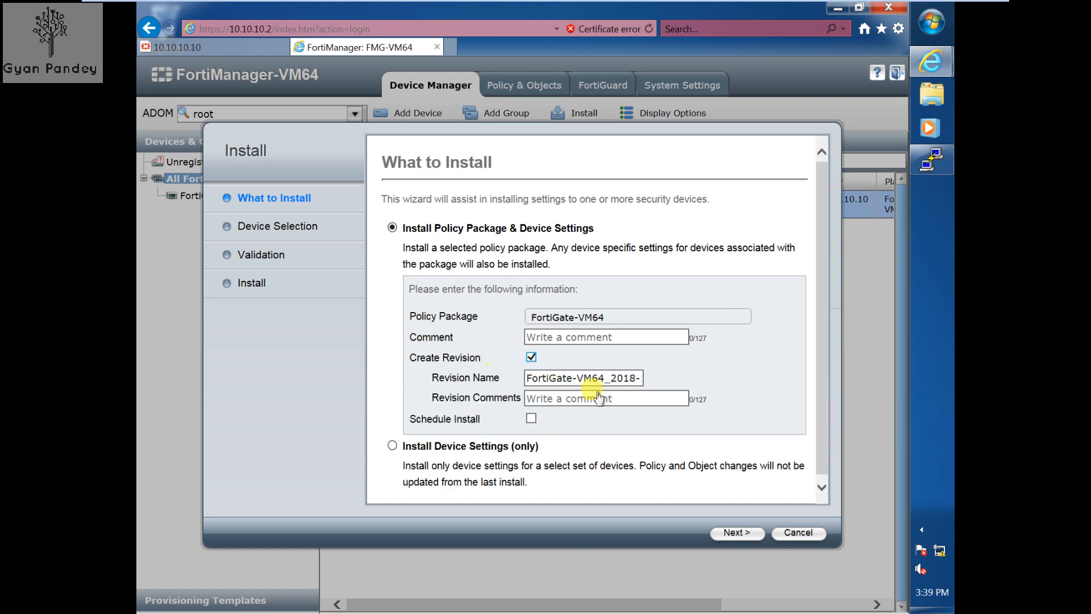
{"action": "left_click", "coordinate": [735, 533]}
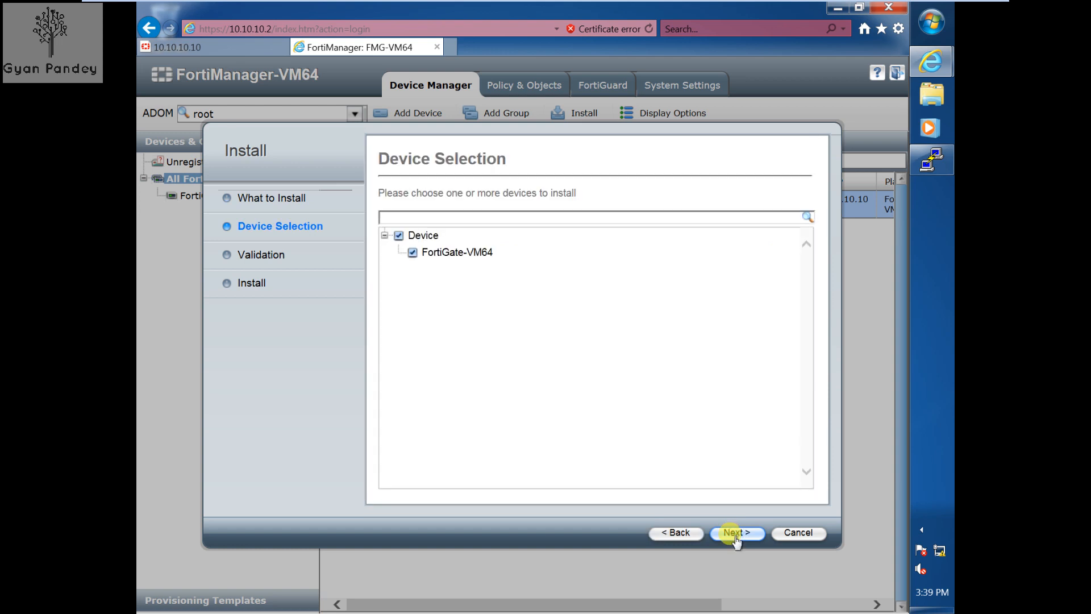
{"action": "left_click", "coordinate": [736, 533]}
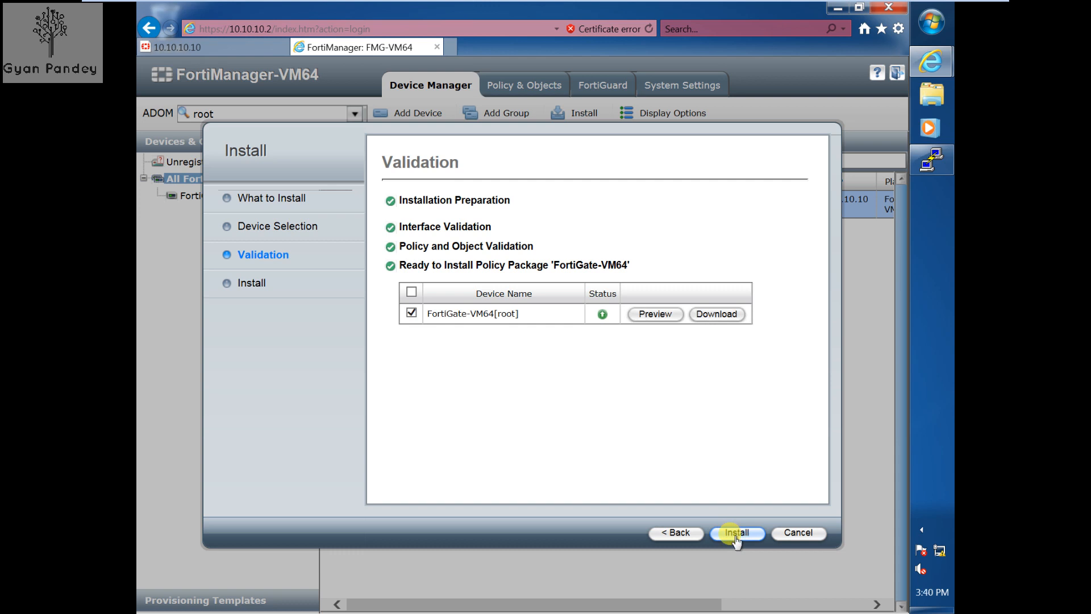
{"action": "left_click", "coordinate": [737, 533]}
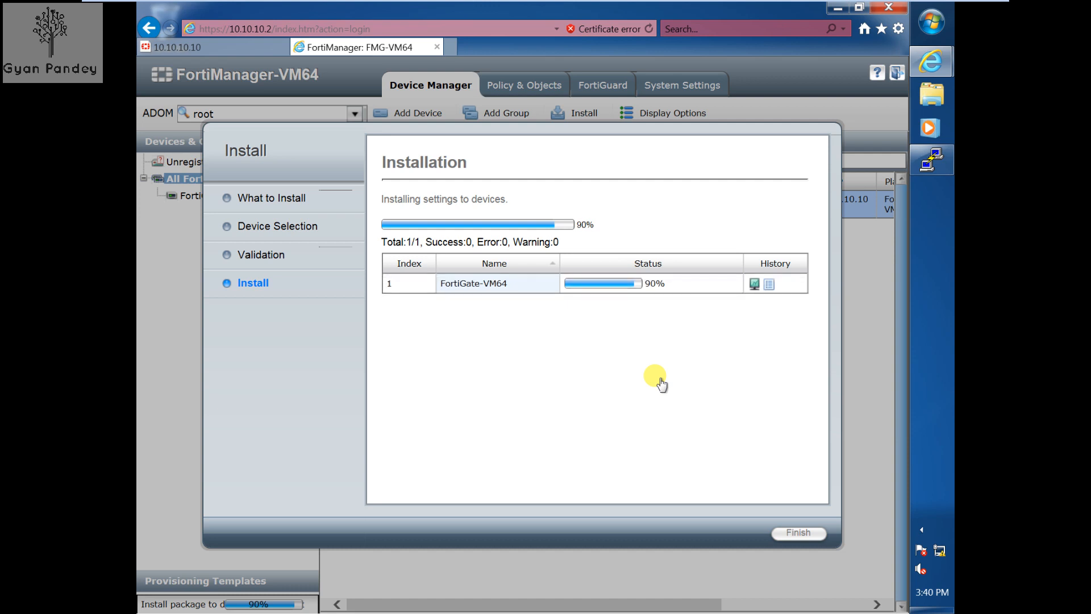
{"action": "left_click", "coordinate": [807, 534]}
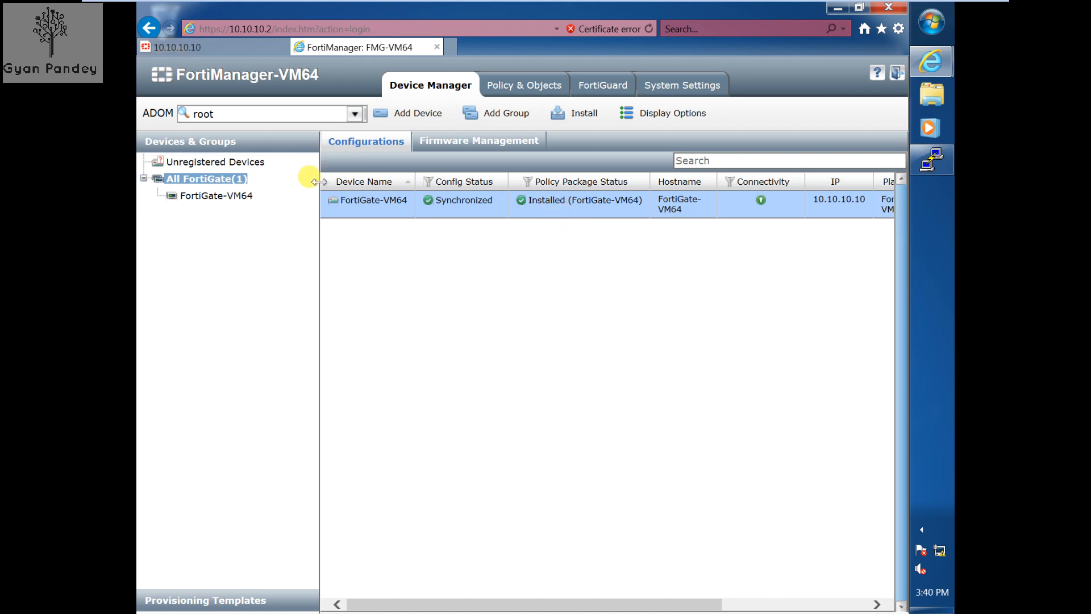
- Log in to the FortiGate with read-write access and dismiss the evaluation licence notice
{"action": "left_click", "coordinate": [219, 54]}
{"action": "type", "text": "admin"}
{"action": "key", "text": "Return"}
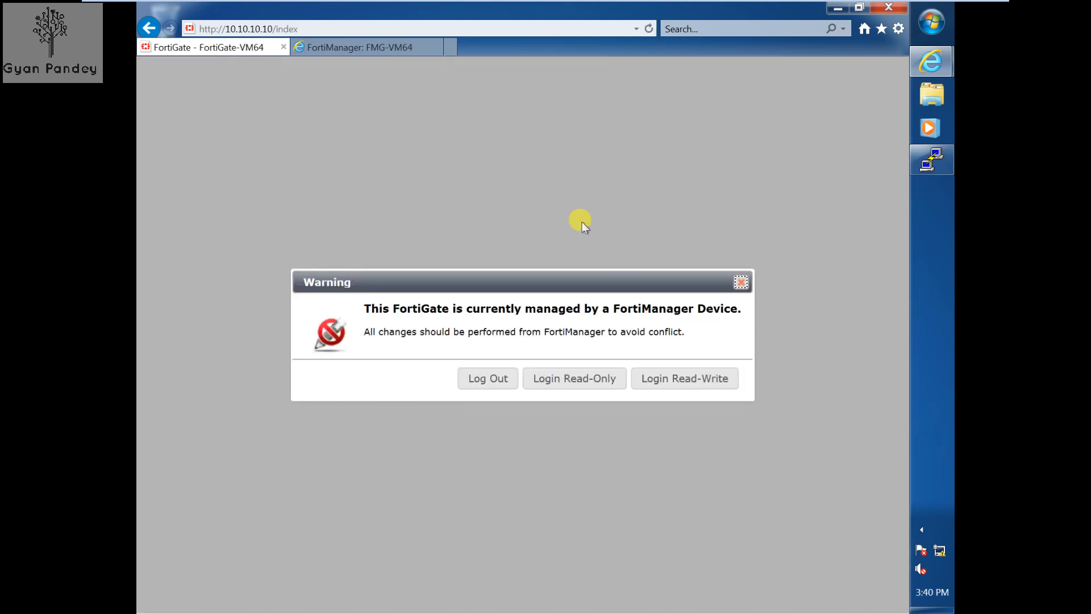
{"action": "left_click", "coordinate": [700, 390]}
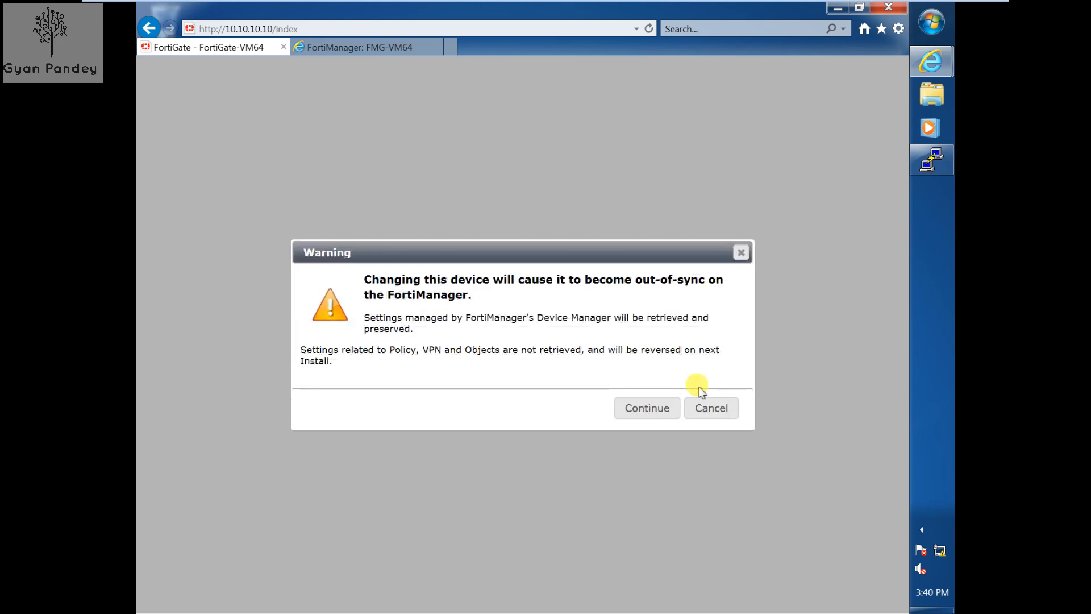
{"action": "left_click", "coordinate": [653, 409]}
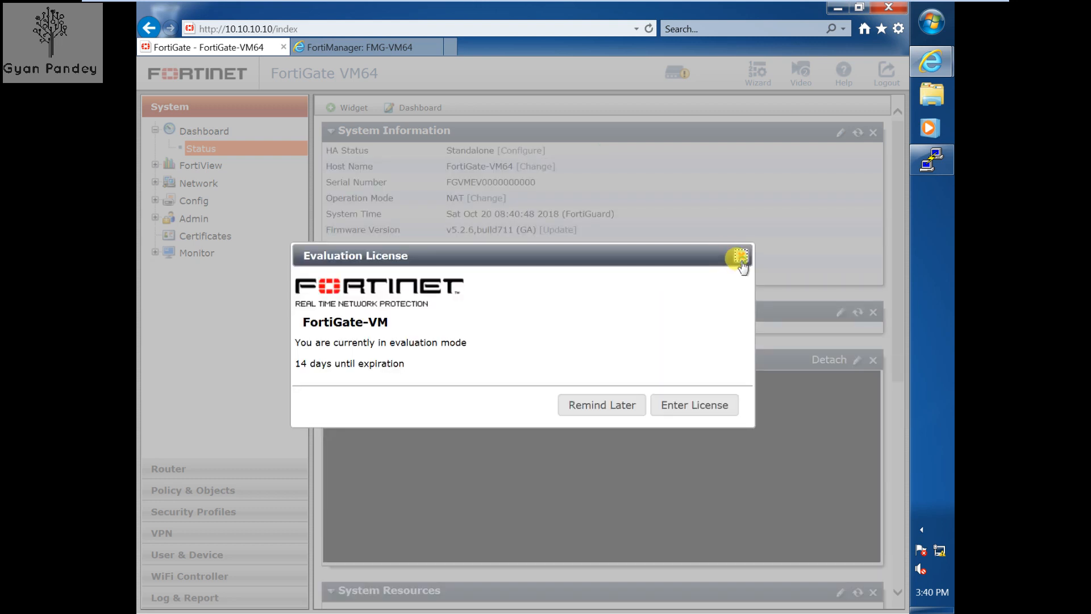
{"action": "left_click", "coordinate": [740, 258]}
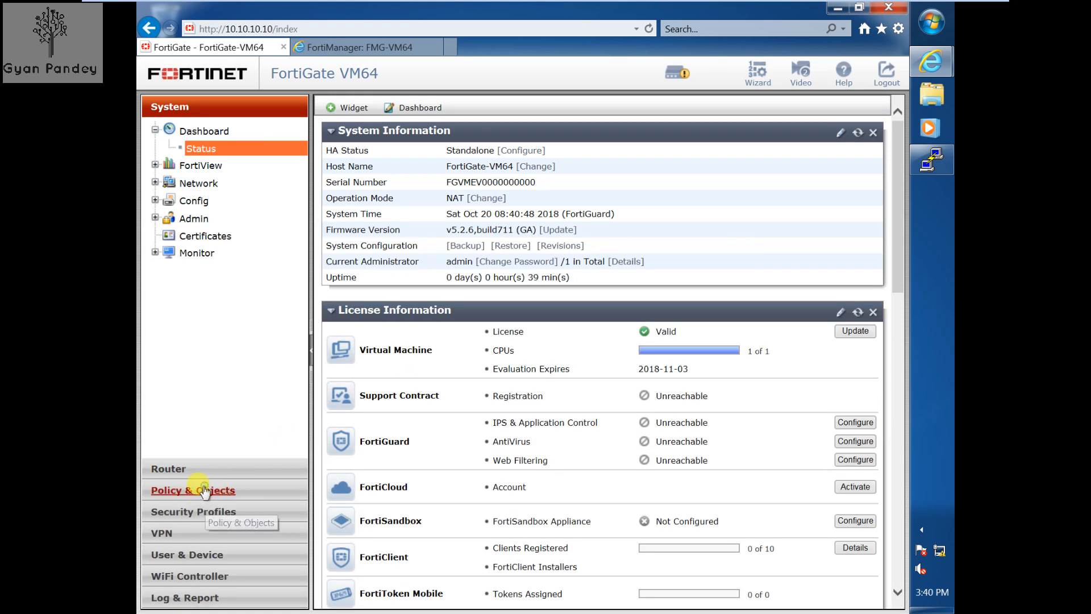
- Remove HTTP from IPv4 policy 1 so it allows only HTTPS, then return to FortiManager
{"action": "left_click", "coordinate": [223, 494]}
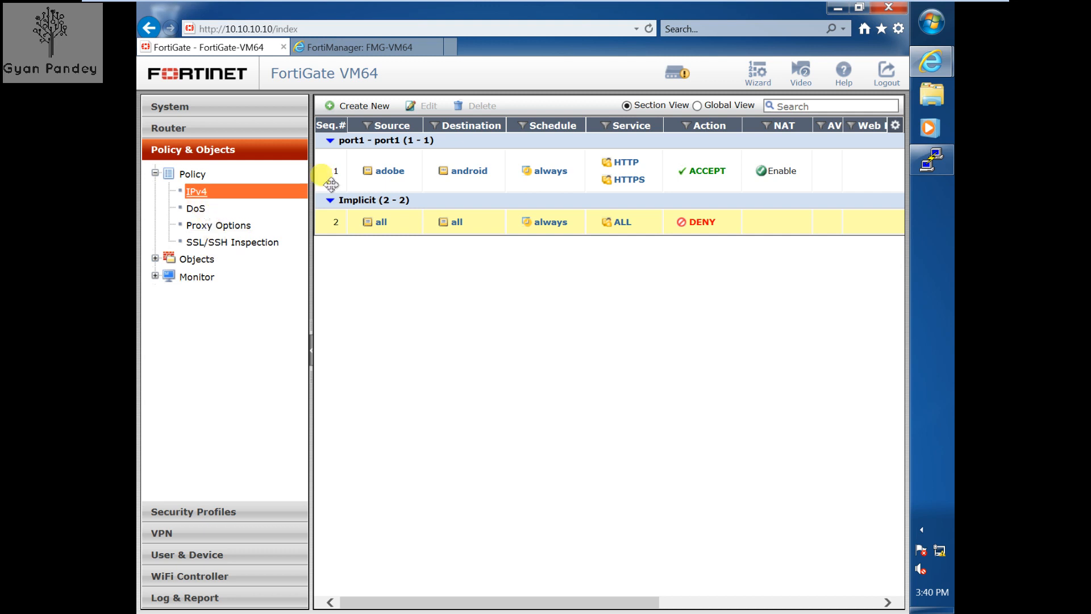
{"action": "double_click", "coordinate": [327, 169]}
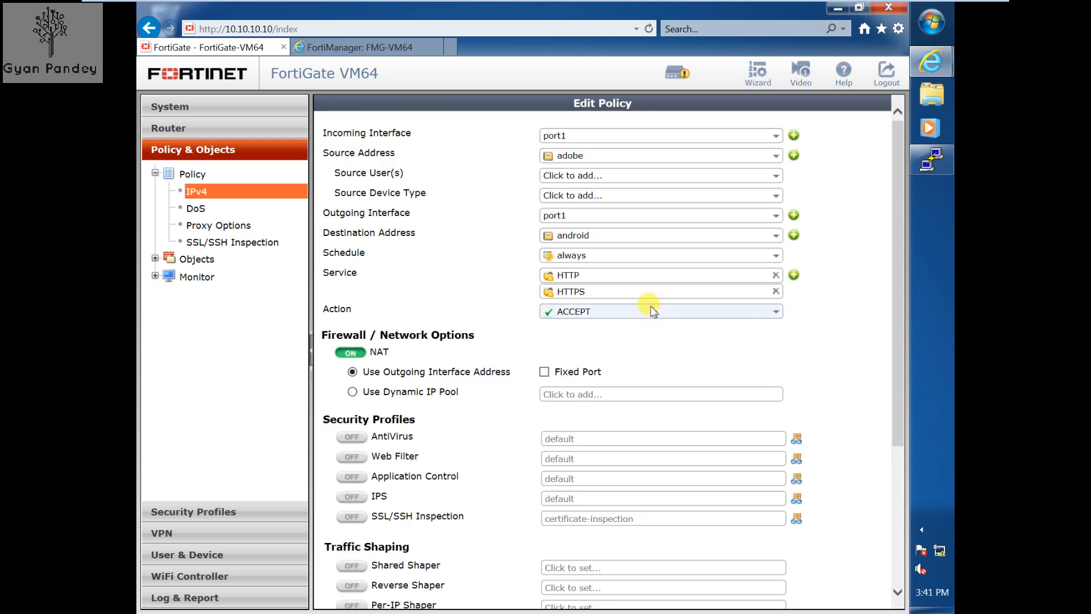
{"action": "left_click", "coordinate": [775, 276]}
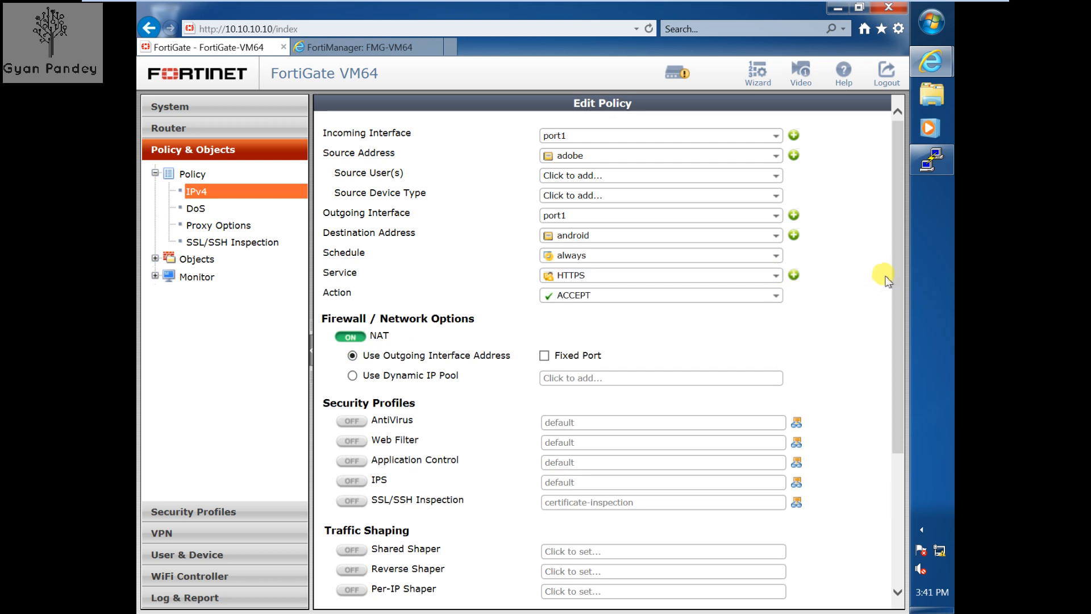
{"action": "scroll", "coordinate": [887, 395], "scroll_direction": "down", "scroll_amount": 5}
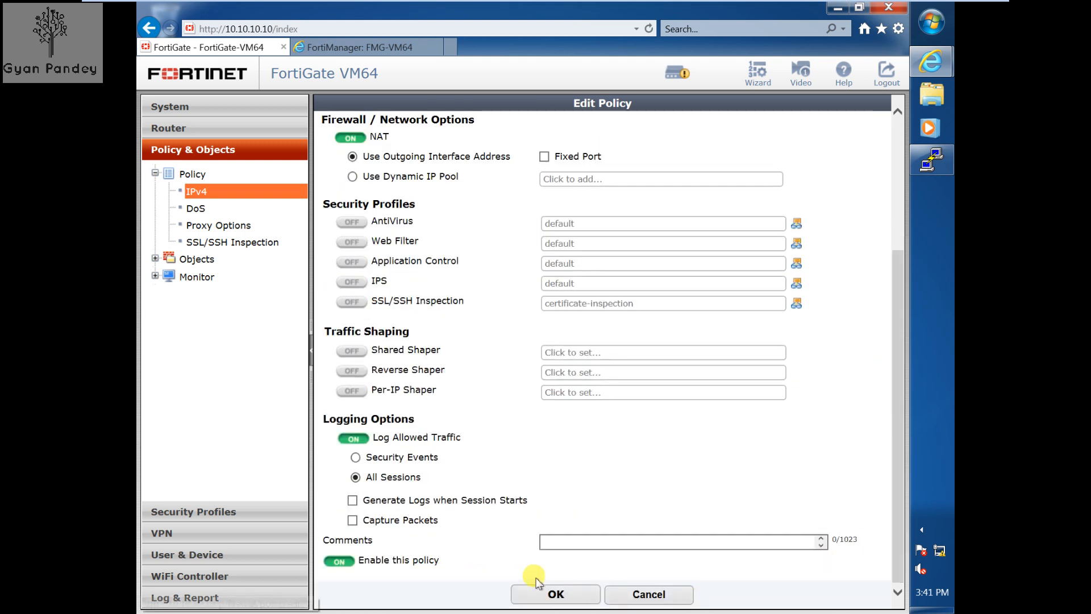
{"action": "left_click", "coordinate": [555, 593]}
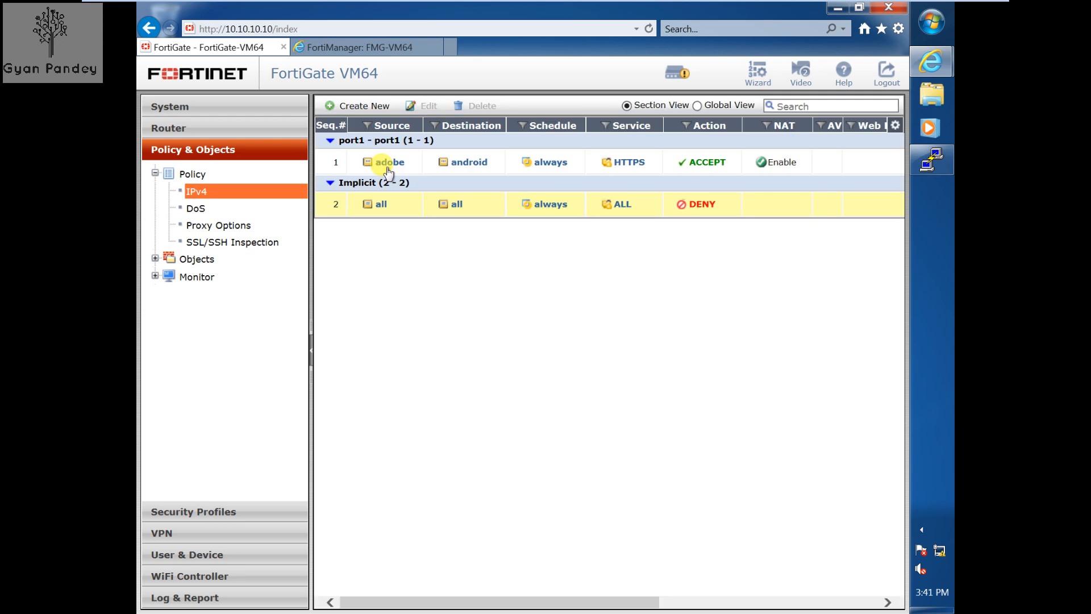
{"action": "left_click", "coordinate": [356, 50]}
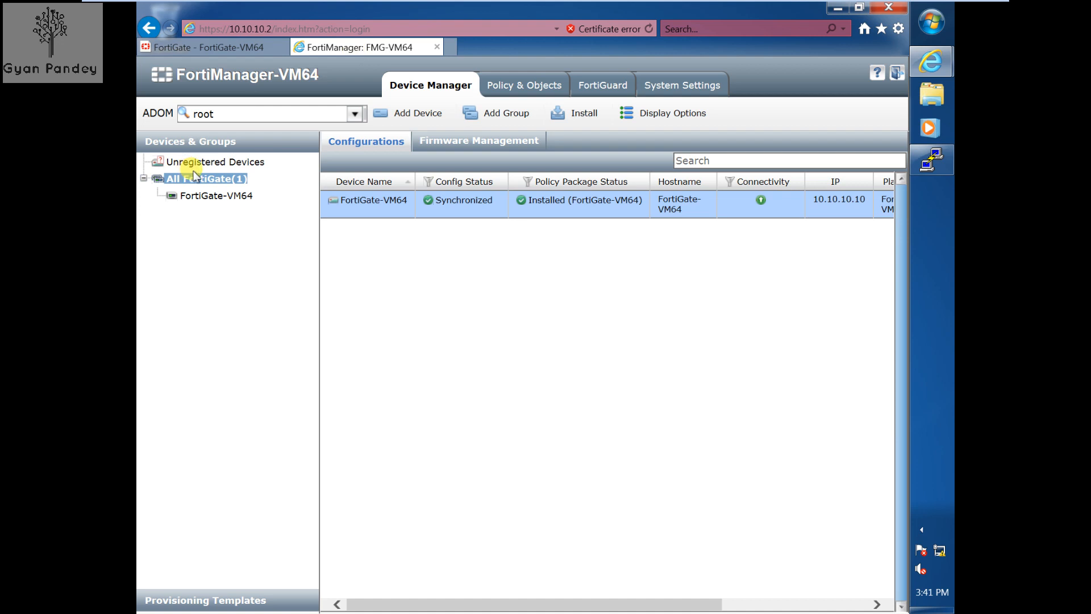
- Refresh All FortiGate so FortiGate-VM64's policy package reports Out of Sync
{"action": "left_click", "coordinate": [192, 178]}
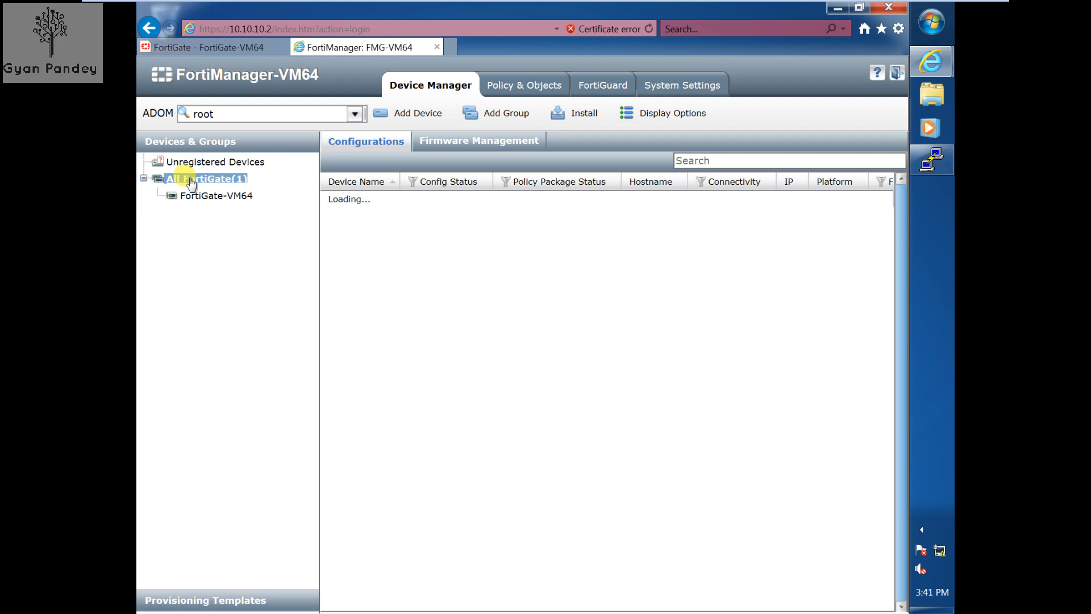
{"action": "left_click", "coordinate": [214, 47]}
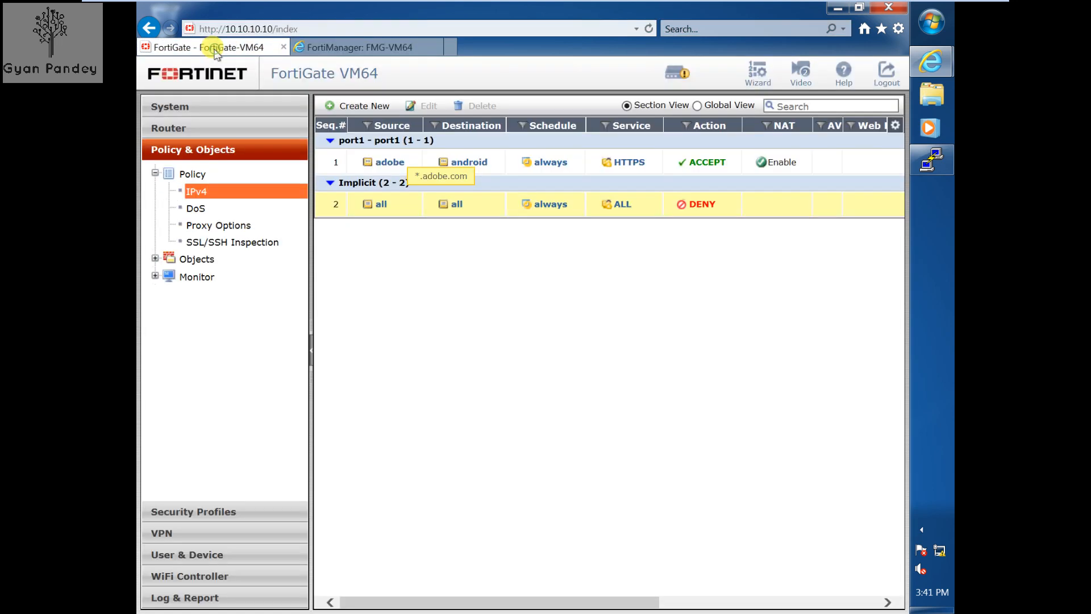
{"action": "left_click", "coordinate": [340, 49]}
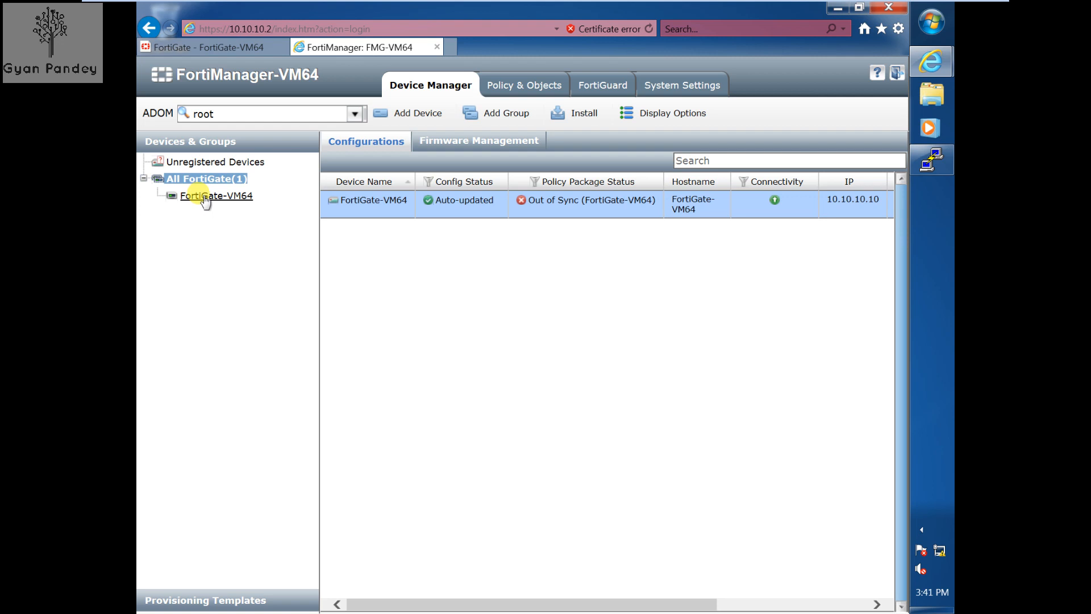
- Start a policy import for FortiGate-VM64 and accept the interface mappings
{"action": "right_click", "coordinate": [341, 207]}
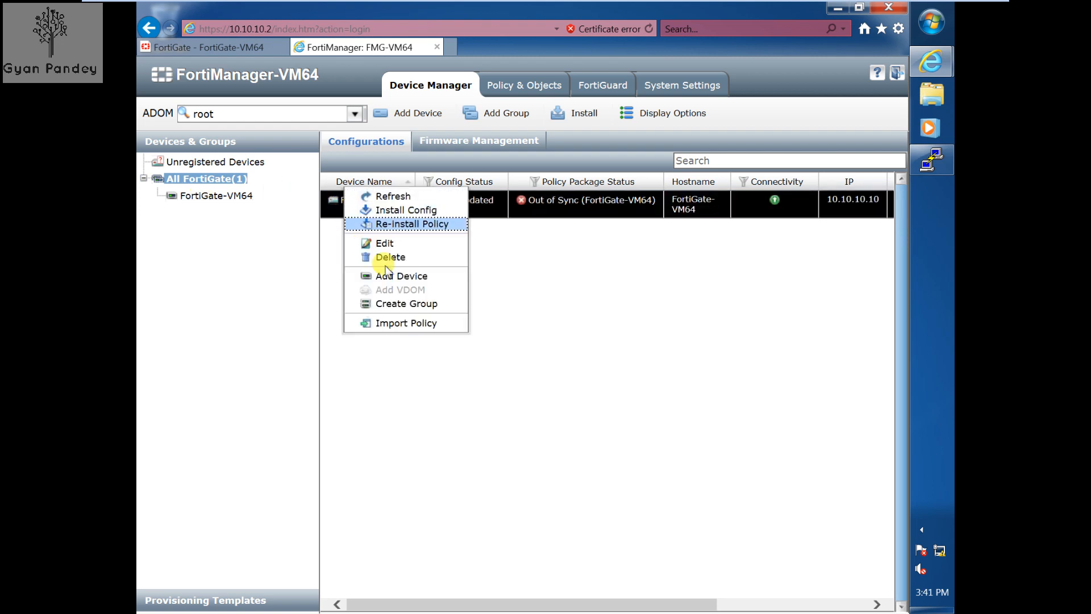
{"action": "left_click", "coordinate": [402, 323]}
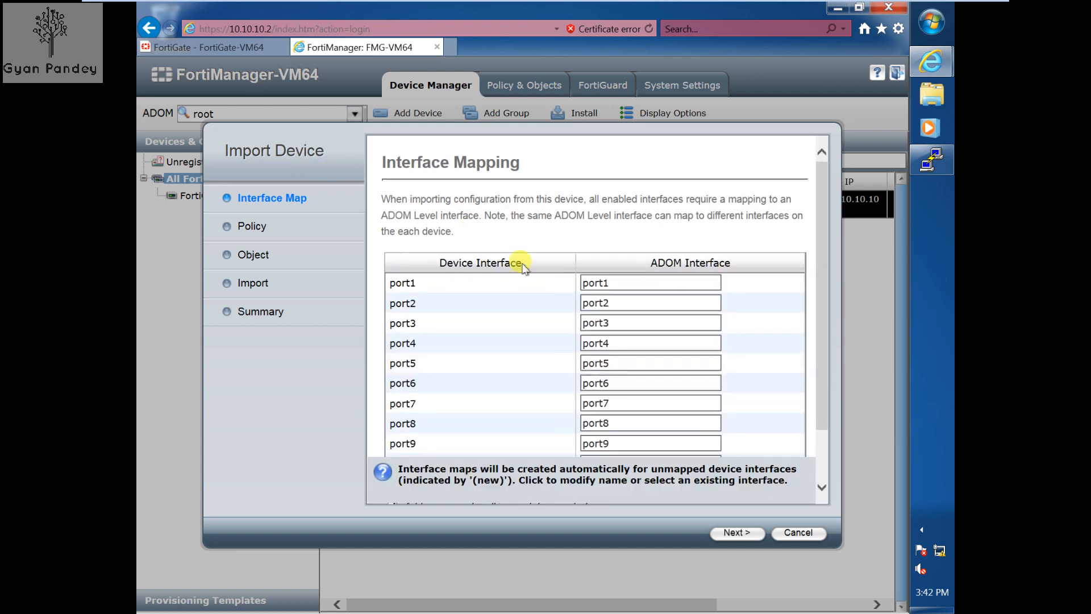
{"action": "scroll", "coordinate": [825, 341], "scroll_direction": "down", "scroll_amount": 1}
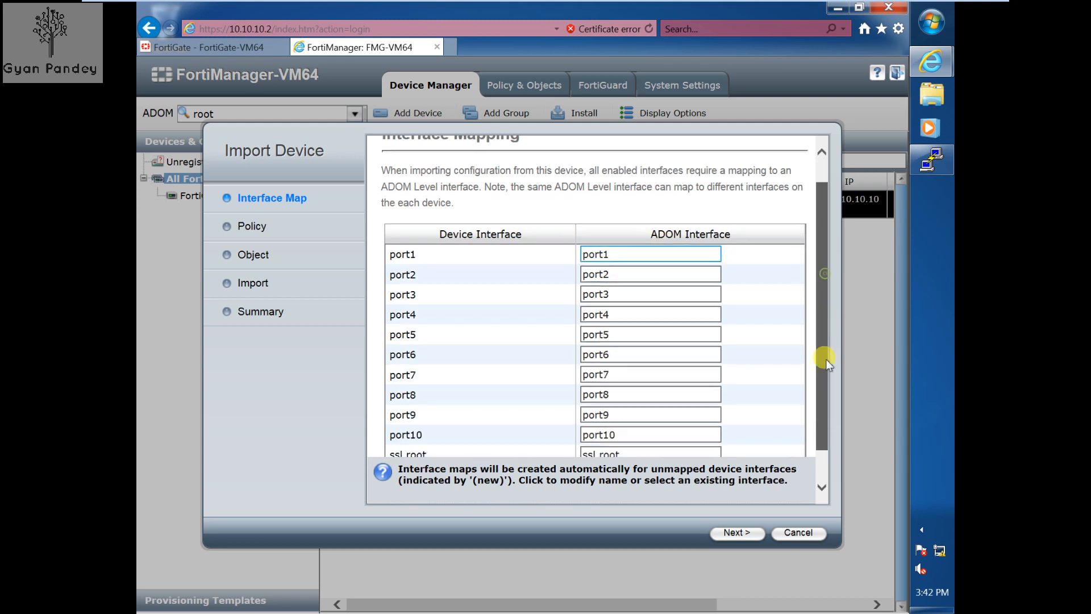
{"action": "left_click_drag", "start_coordinate": [825, 361], "coordinate": [825, 407]}
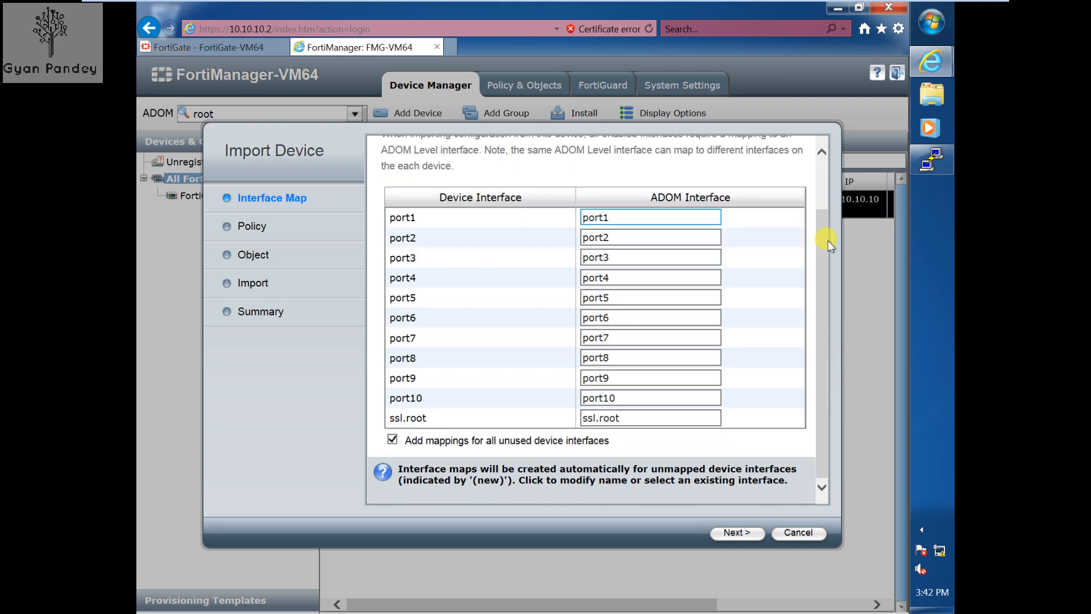
{"action": "left_click", "coordinate": [735, 532]}
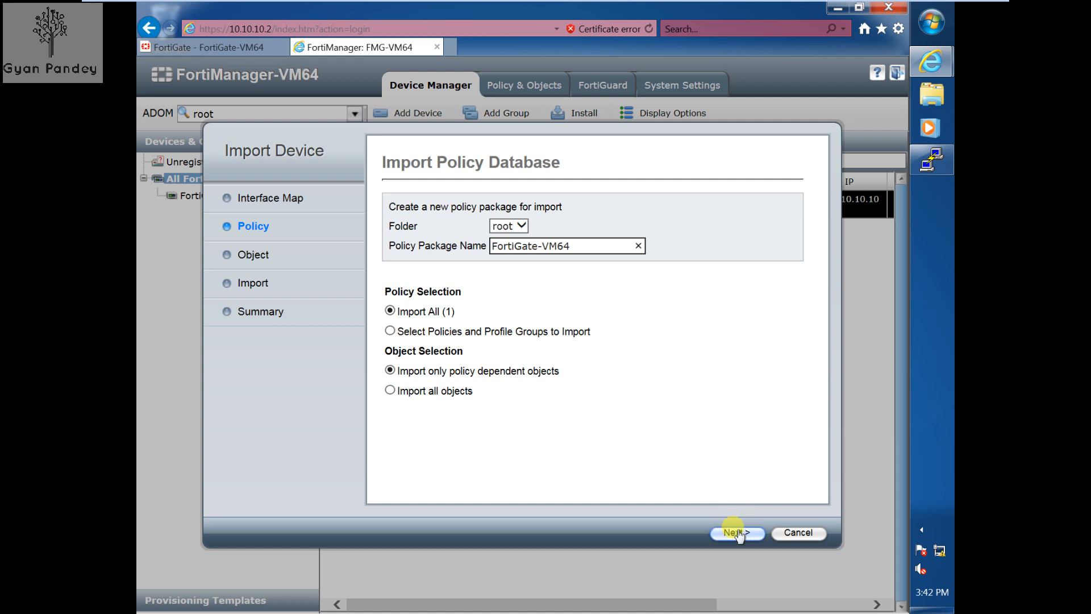
- Keep Import All, overwrite the existing FortiGate-VM64 package, and finish the import
{"action": "left_click", "coordinate": [390, 330]}
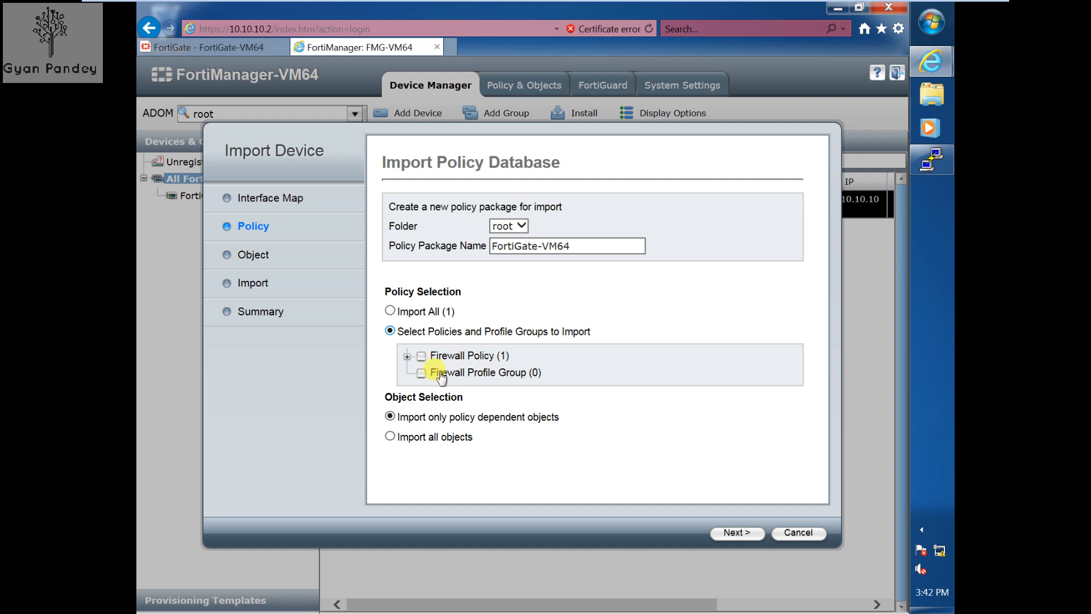
{"action": "left_click", "coordinate": [391, 311]}
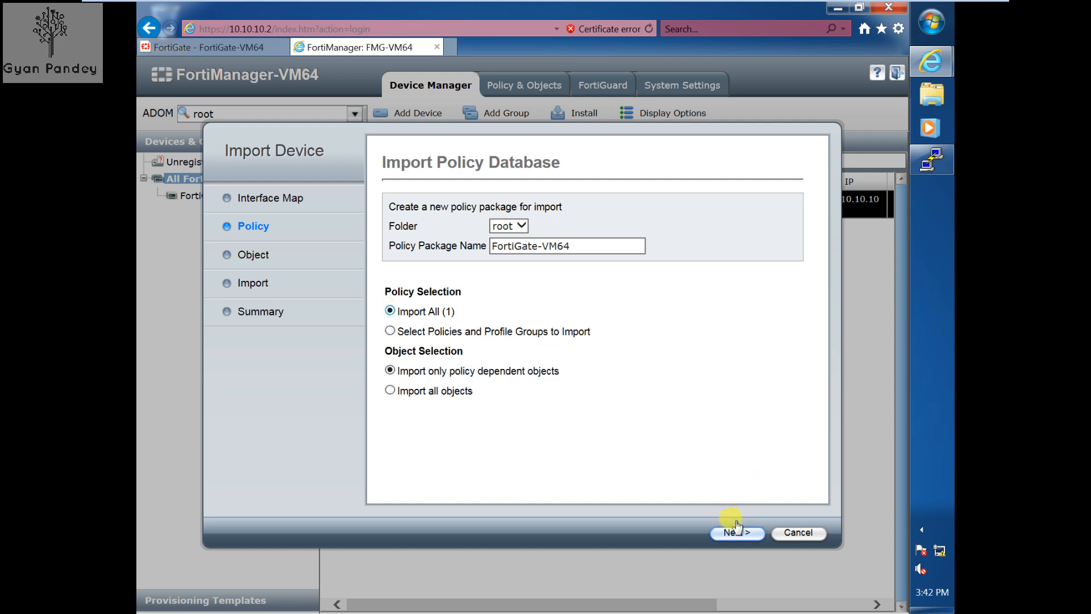
{"action": "left_click", "coordinate": [757, 537]}
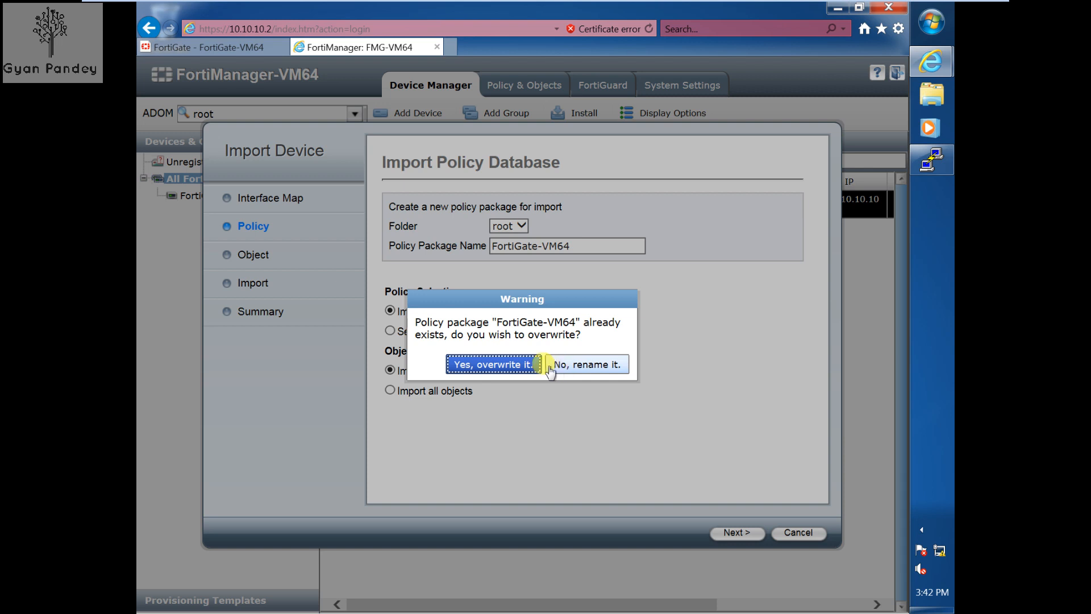
{"action": "left_click", "coordinate": [518, 365]}
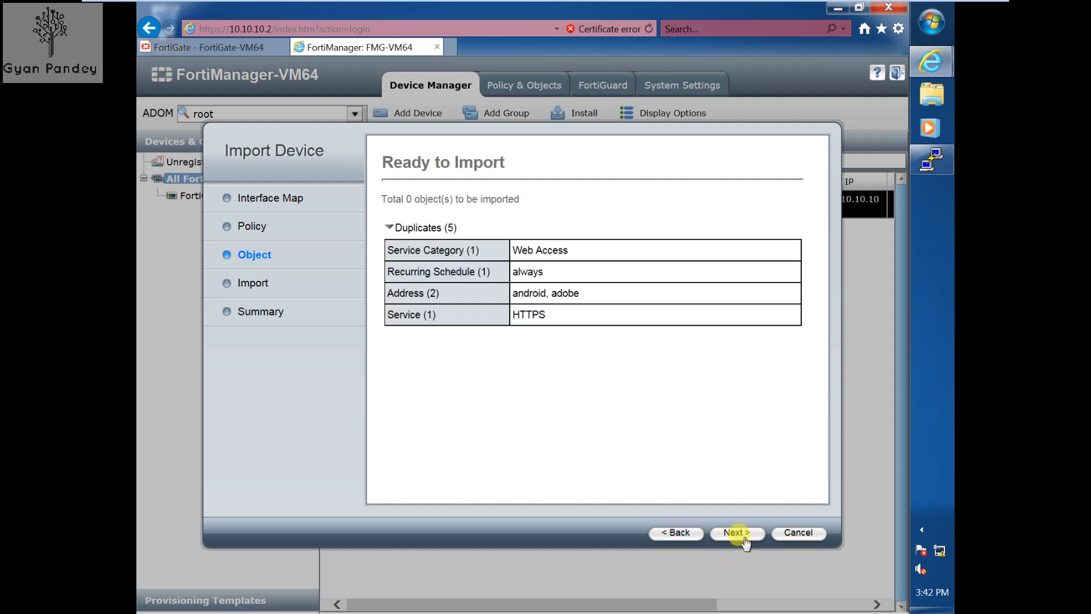
{"action": "left_click", "coordinate": [739, 533]}
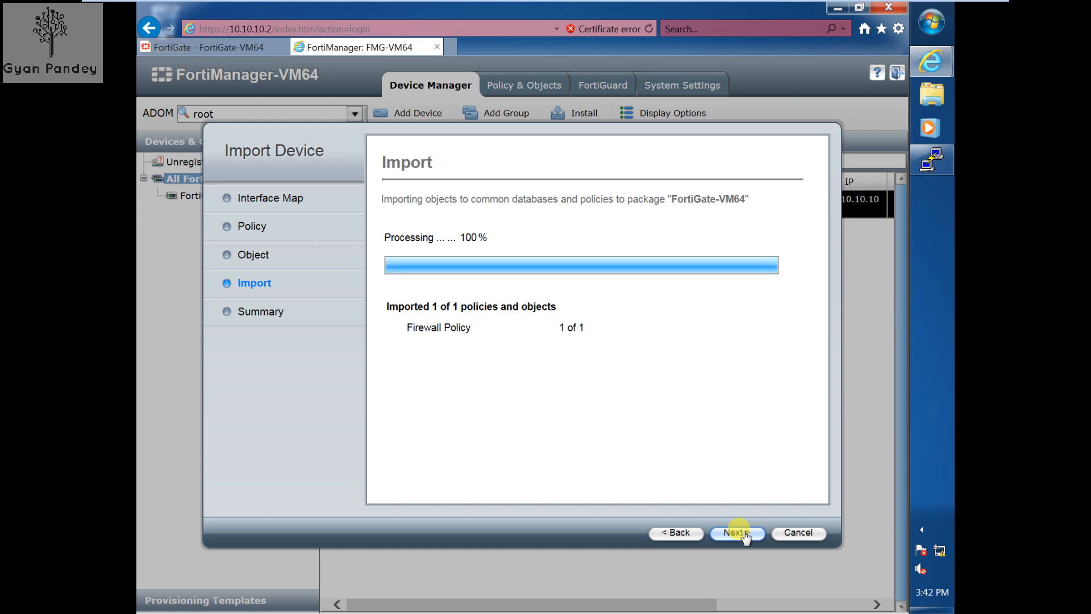
{"action": "left_click", "coordinate": [744, 533]}
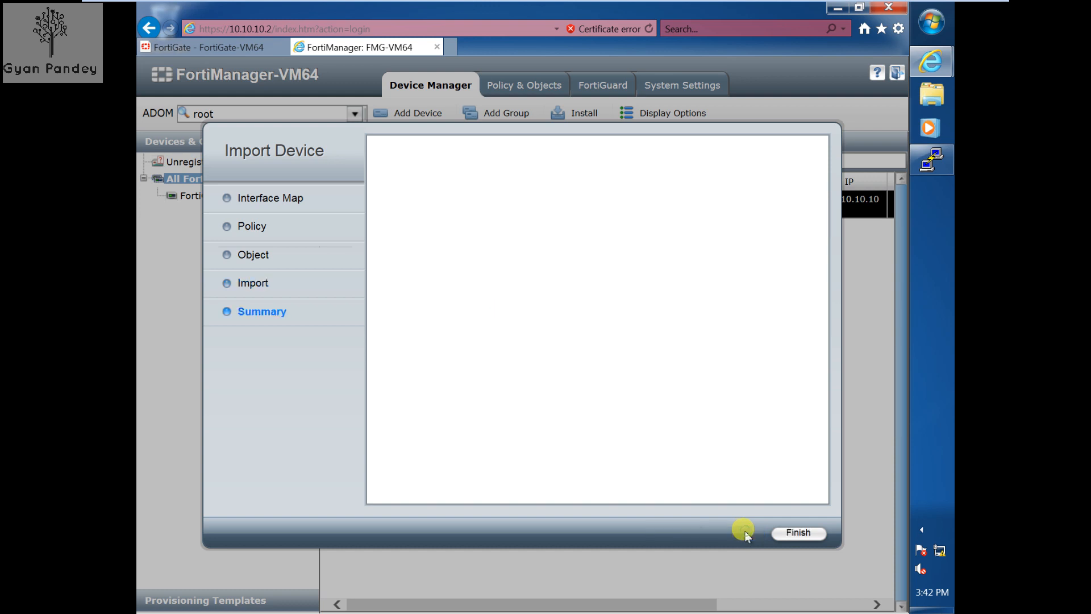
{"action": "left_click", "coordinate": [799, 533]}
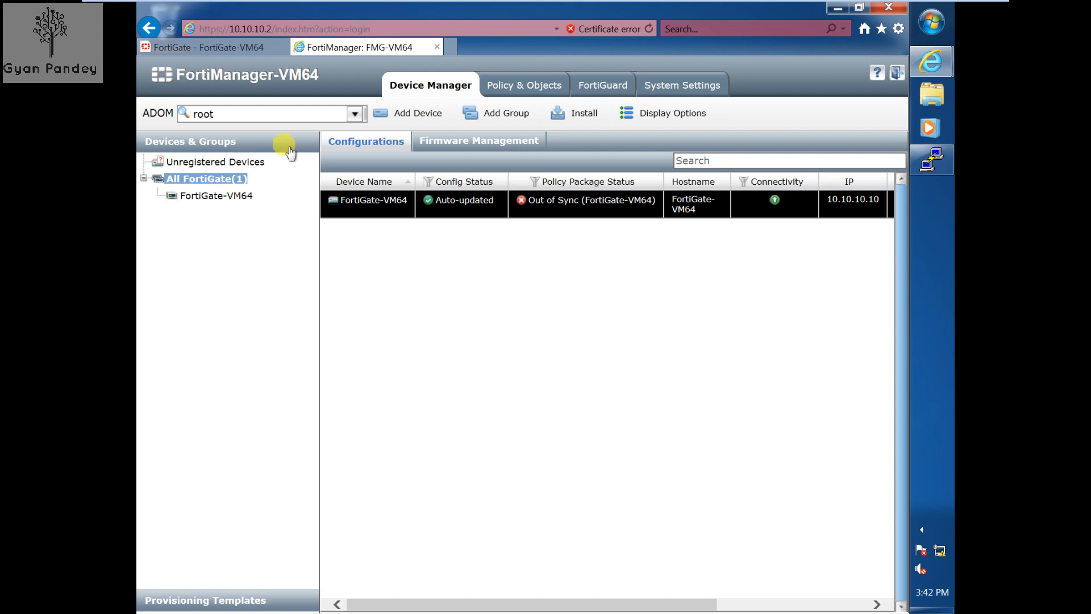
- Refresh devices and review policy 1 in the FortiGate-VM64 package, now allowing only HTTPS
{"action": "left_click", "coordinate": [208, 179]}
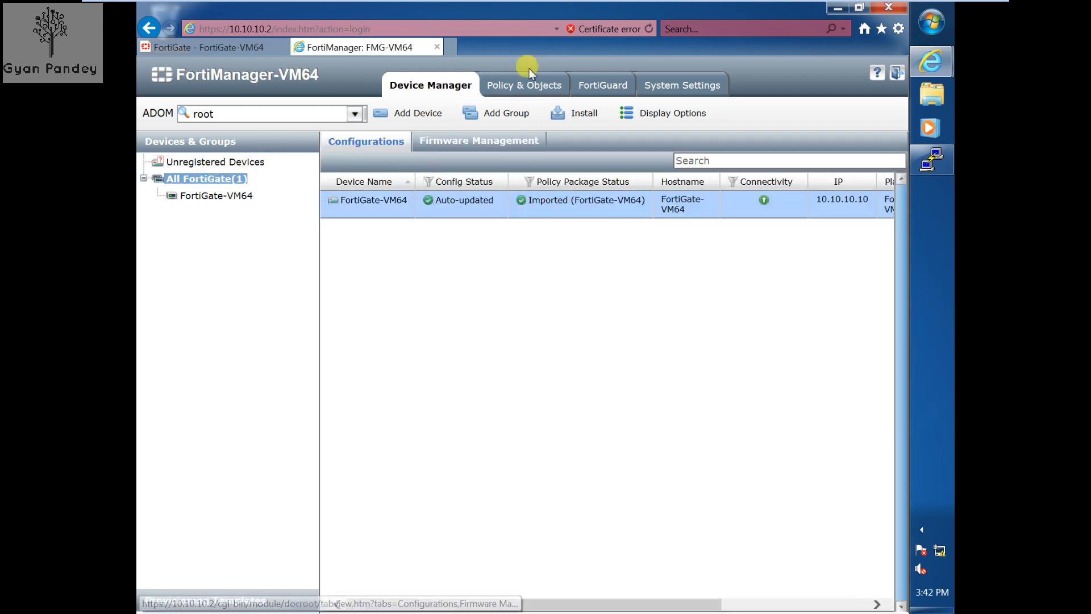
{"action": "left_click", "coordinate": [514, 88]}
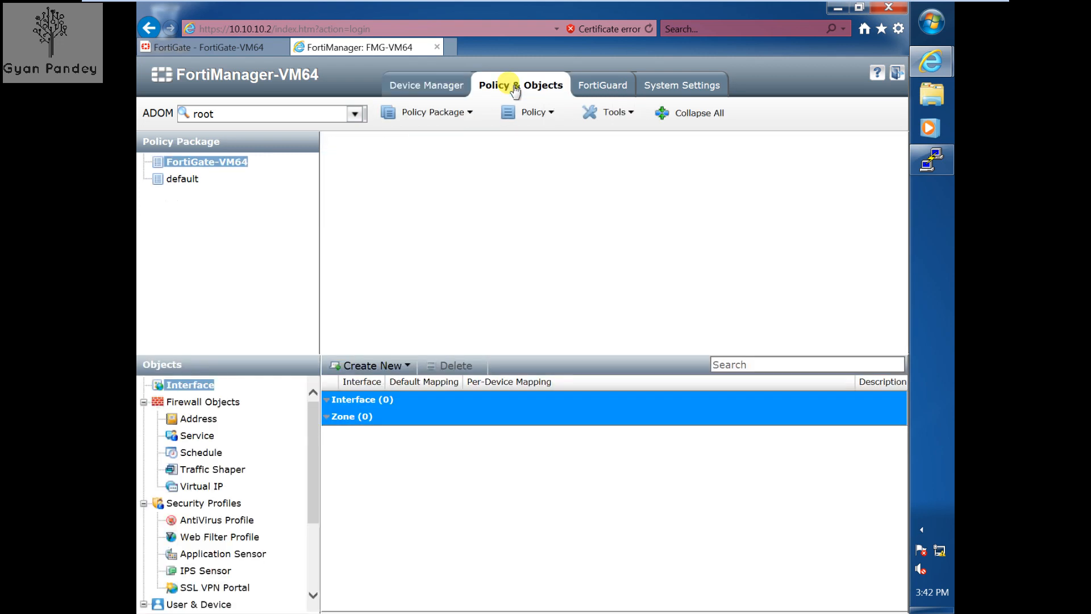
{"action": "left_click", "coordinate": [234, 164]}
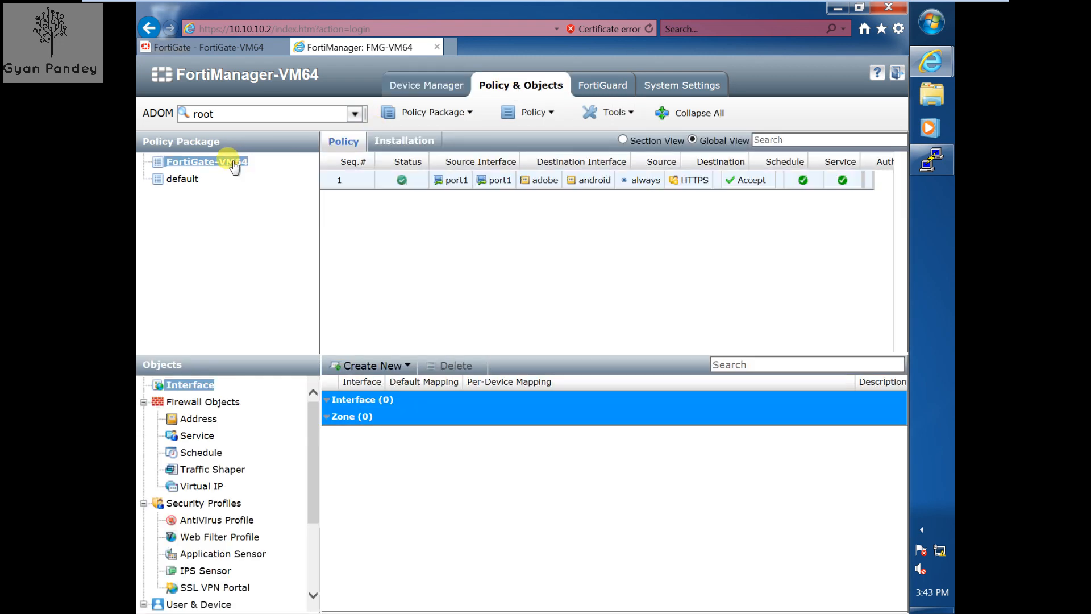
{"action": "left_click_drag", "start_coordinate": [471, 348], "coordinate": [578, 349]}
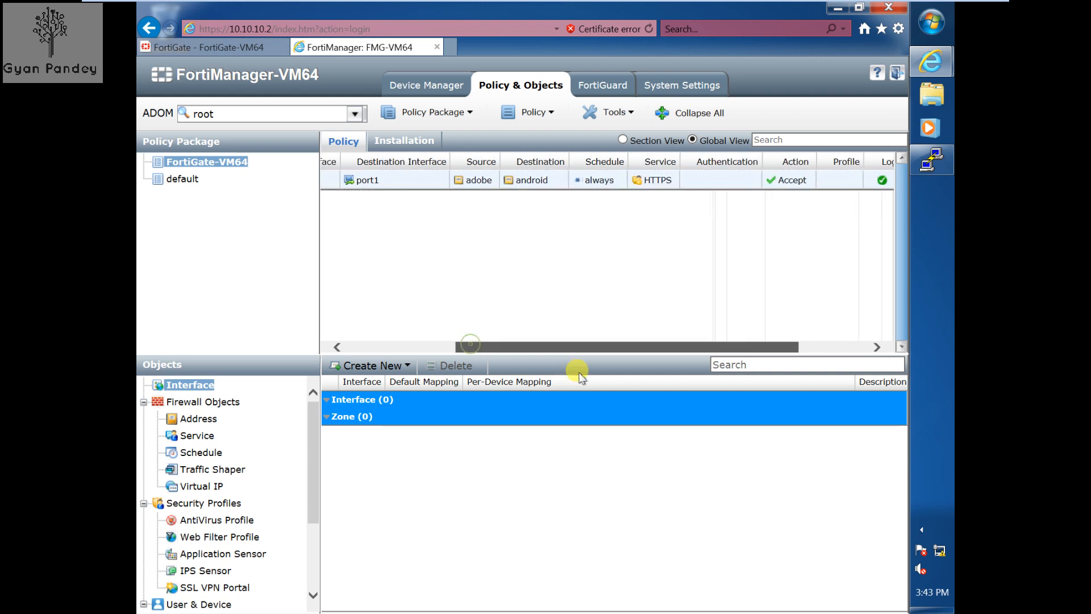
{"action": "left_click_drag", "start_coordinate": [462, 348], "coordinate": [316, 341]}
{"action": "mouse_move", "coordinate": [560, 6]}
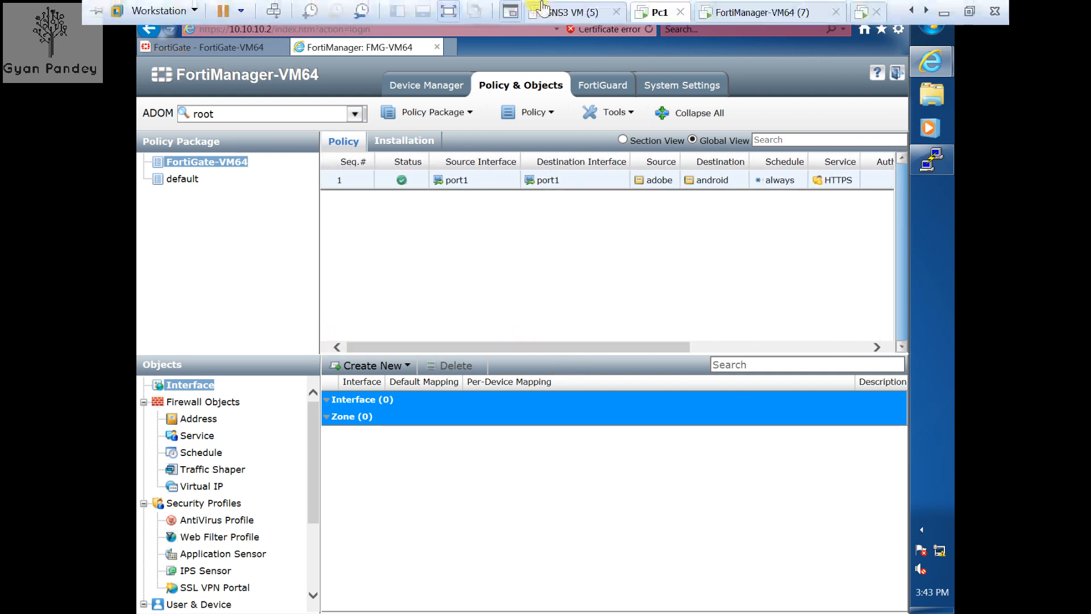
{"action": "left_click", "coordinate": [451, 11]}
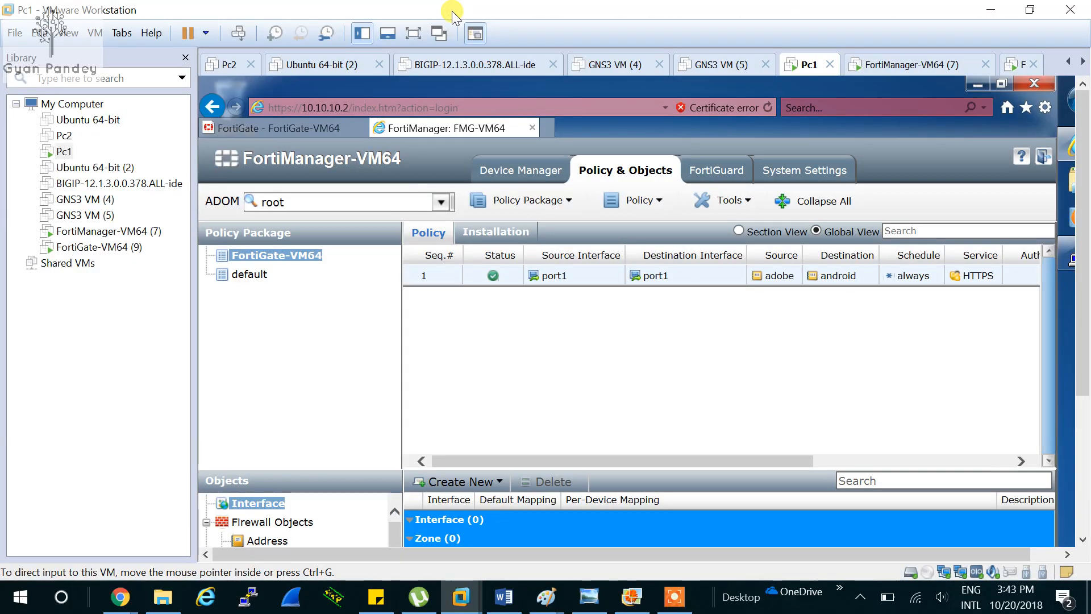
{"action": "left_click", "coordinate": [671, 602]}
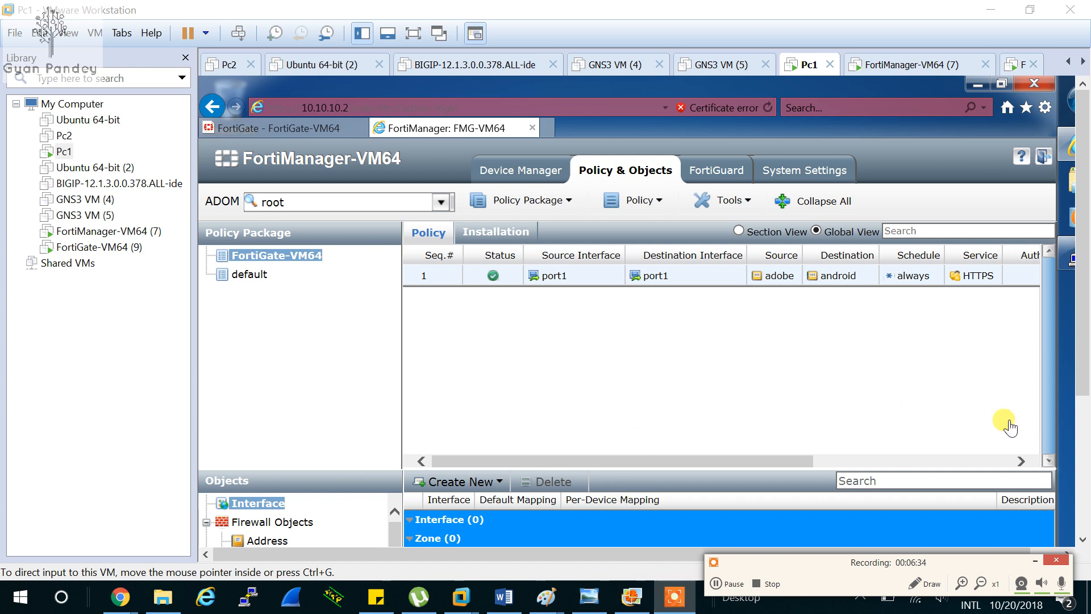
{"action": "left_click", "coordinate": [413, 33]}
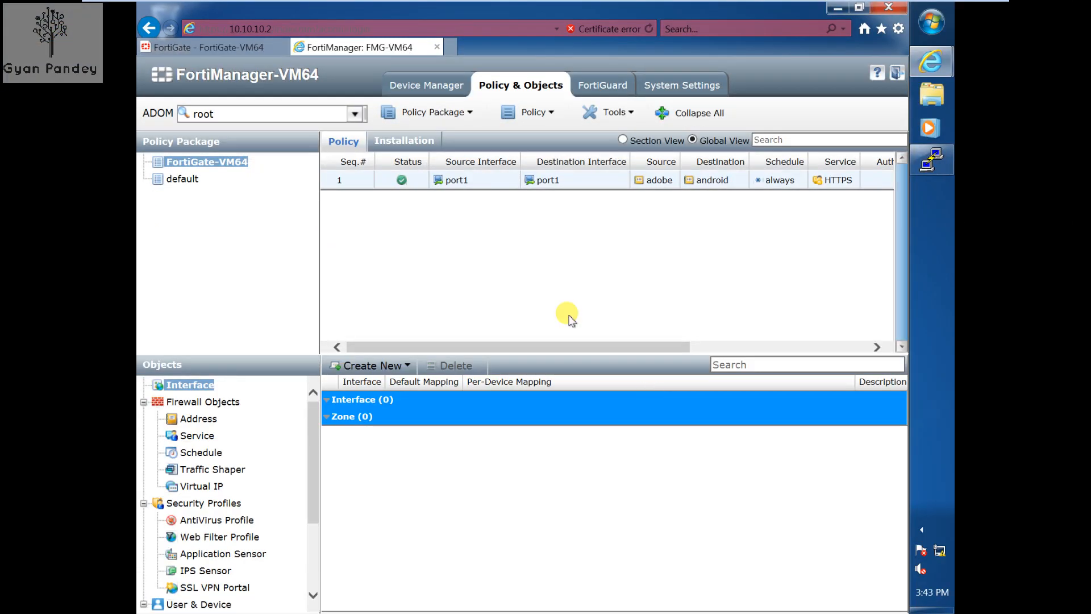
- Install the FortiGate-VM64 package with device settings to FortiGate-VM64 from Device Manager
{"action": "left_click", "coordinate": [421, 90]}
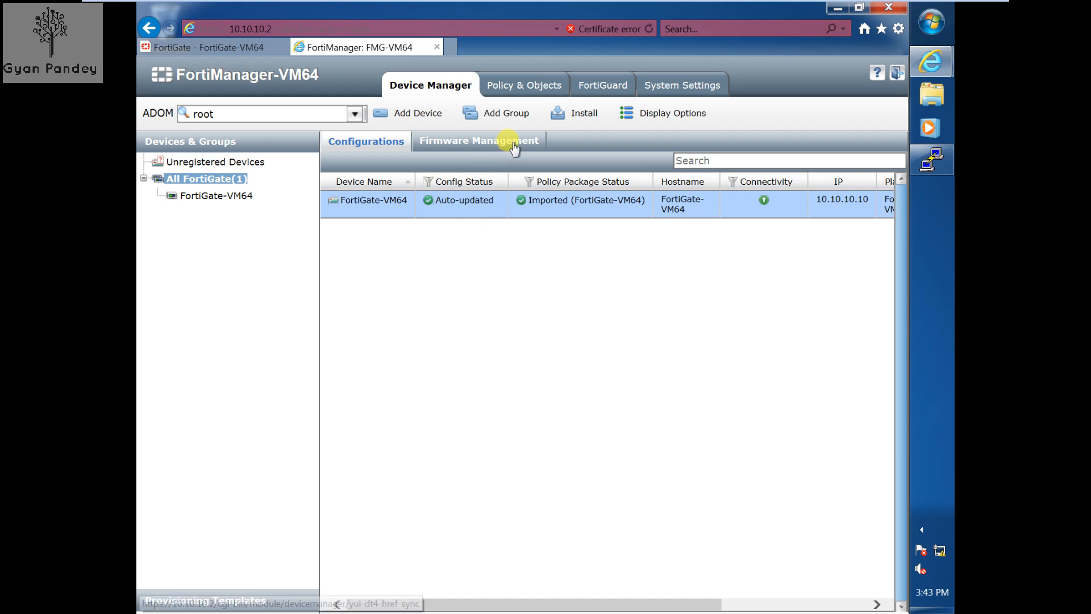
{"action": "left_click", "coordinate": [575, 117]}
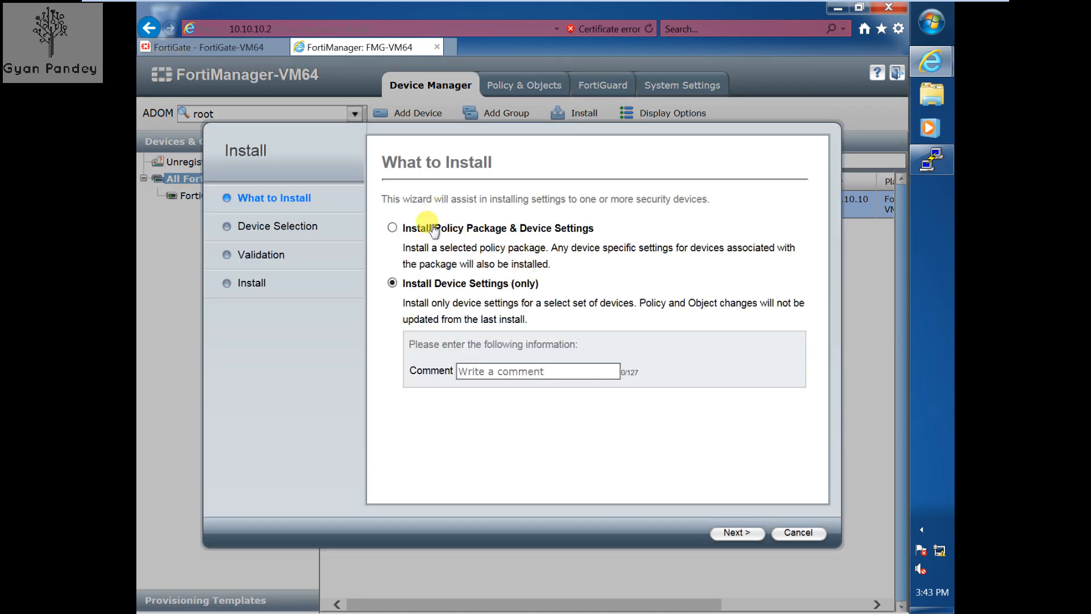
{"action": "left_click", "coordinate": [400, 226]}
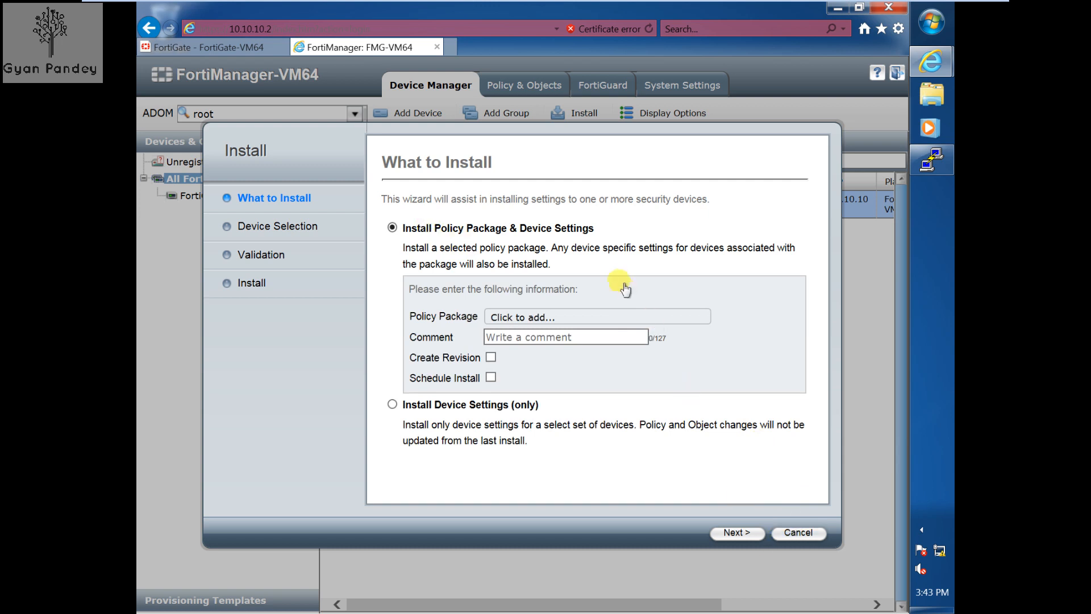
{"action": "left_click", "coordinate": [594, 317]}
{"action": "double_click", "coordinate": [566, 385]}
{"action": "left_click", "coordinate": [732, 533]}
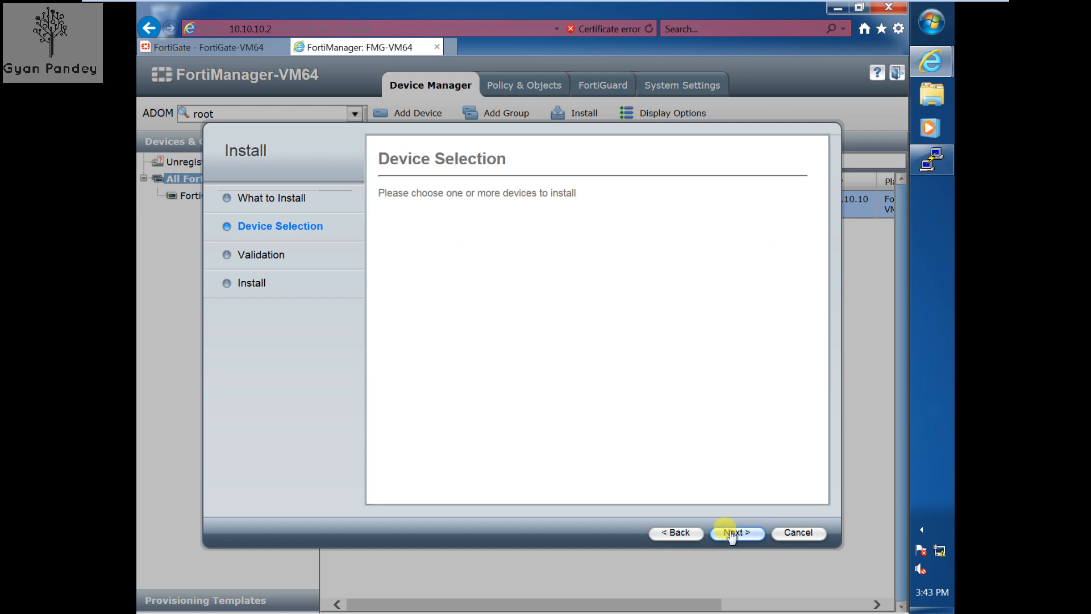
{"action": "left_click", "coordinate": [736, 533]}
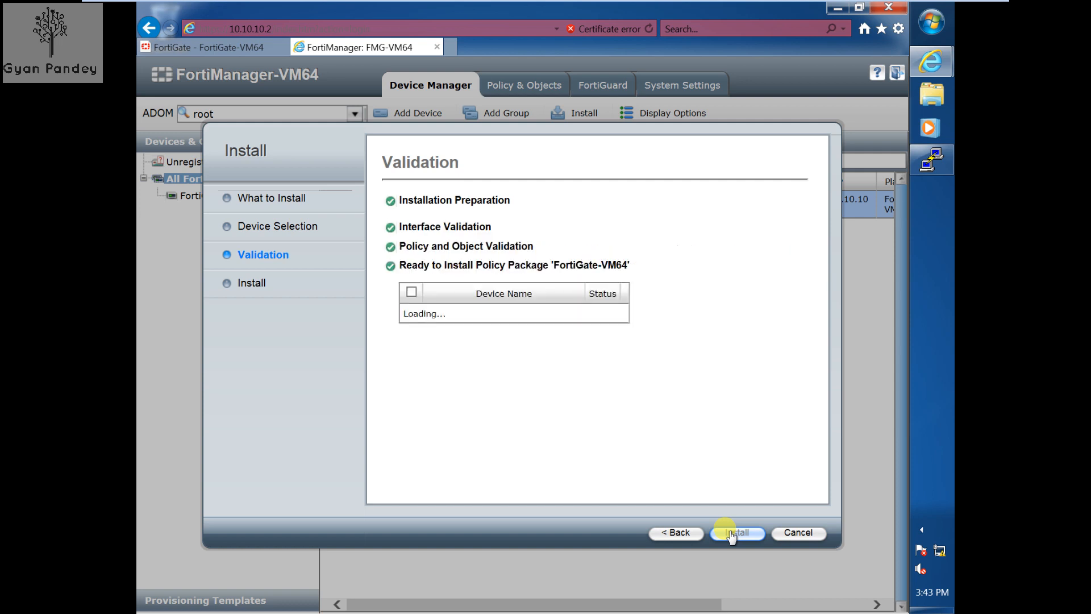
{"action": "left_click", "coordinate": [733, 533]}
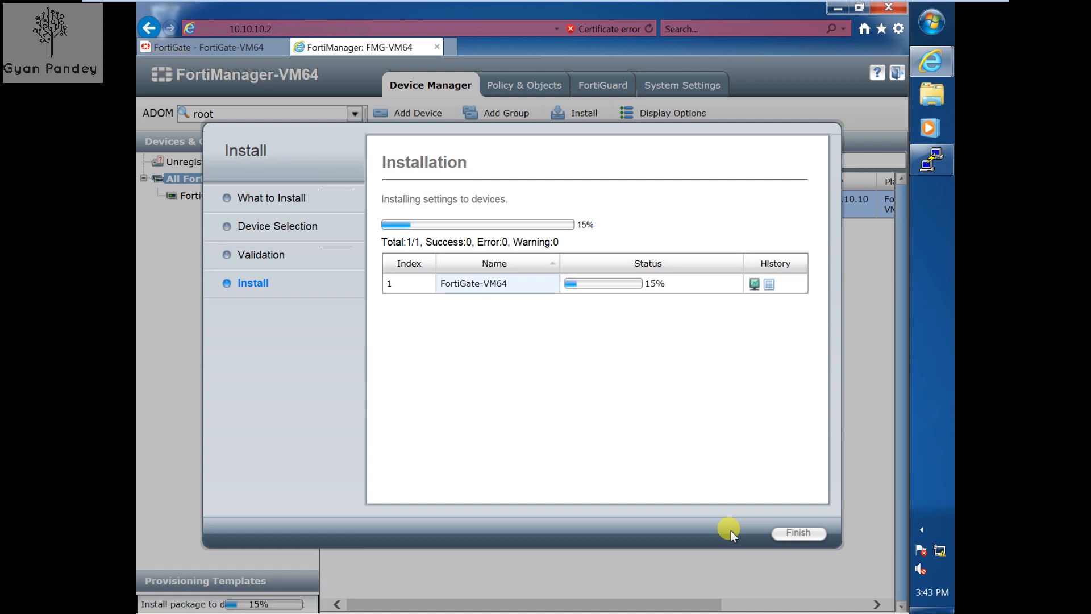
{"action": "left_click", "coordinate": [802, 535]}
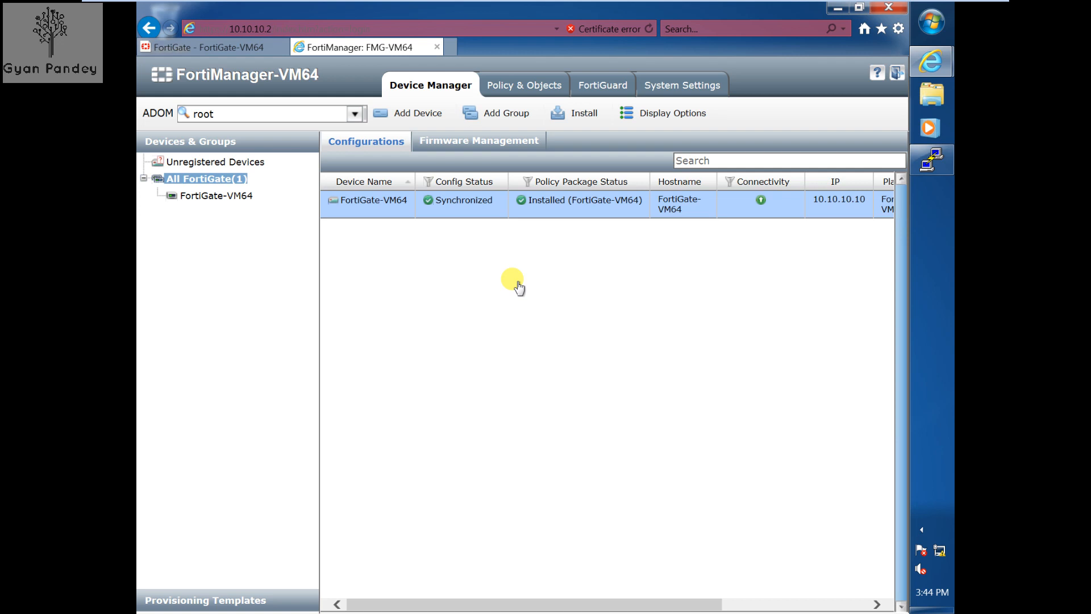
- In Policy & Objects, start a new Interface object from the Create New menu
{"action": "left_click", "coordinate": [518, 88]}
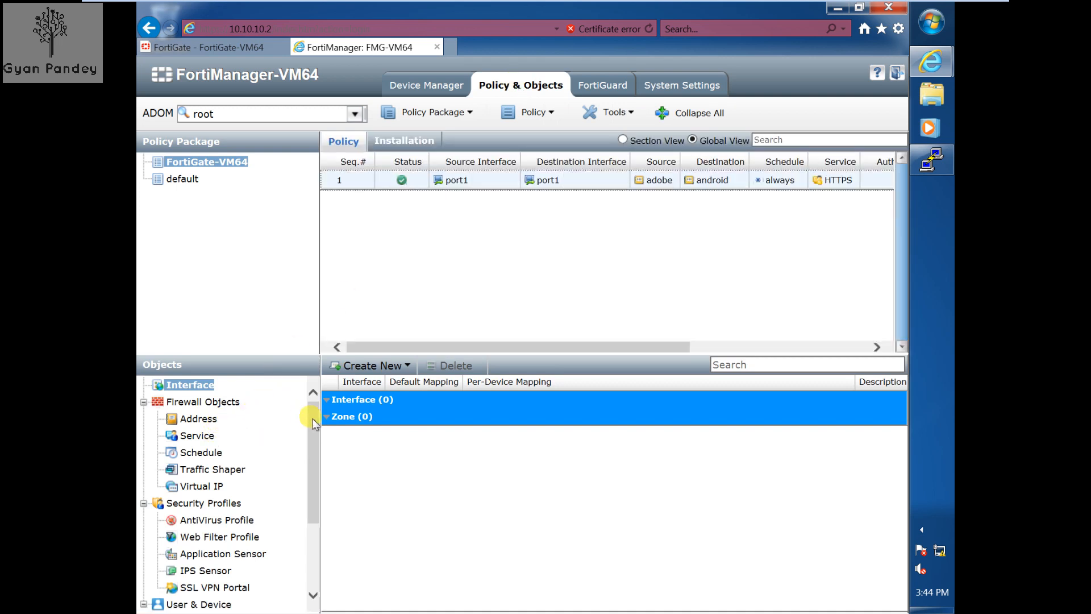
{"action": "left_click", "coordinate": [352, 366]}
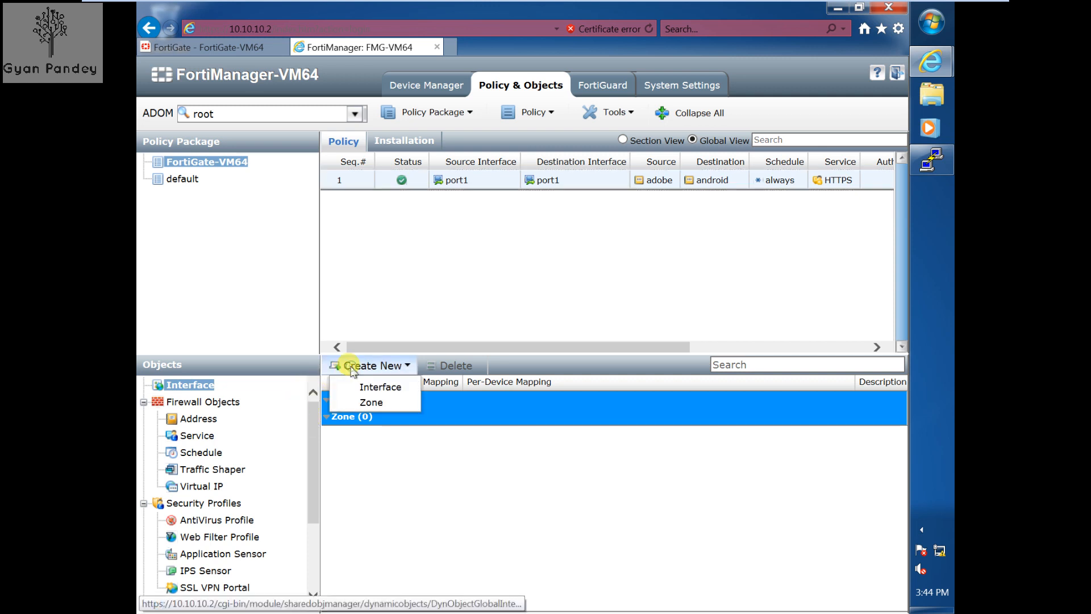
{"action": "left_click", "coordinate": [364, 387]}
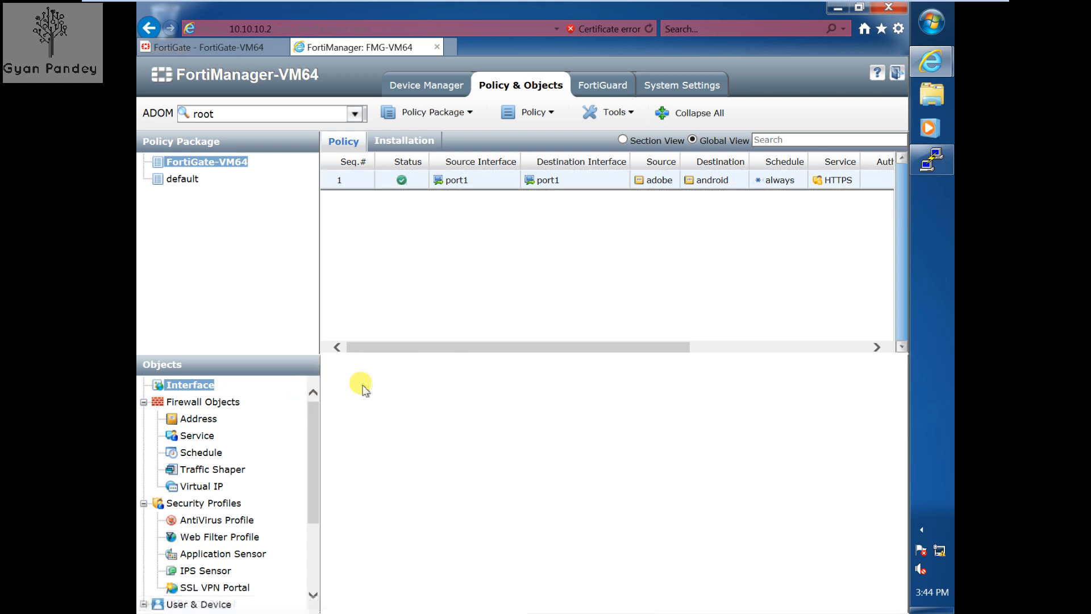
- Create the interface object 'Test' with description 'test' and save it
{"action": "left_click", "coordinate": [463, 380]}
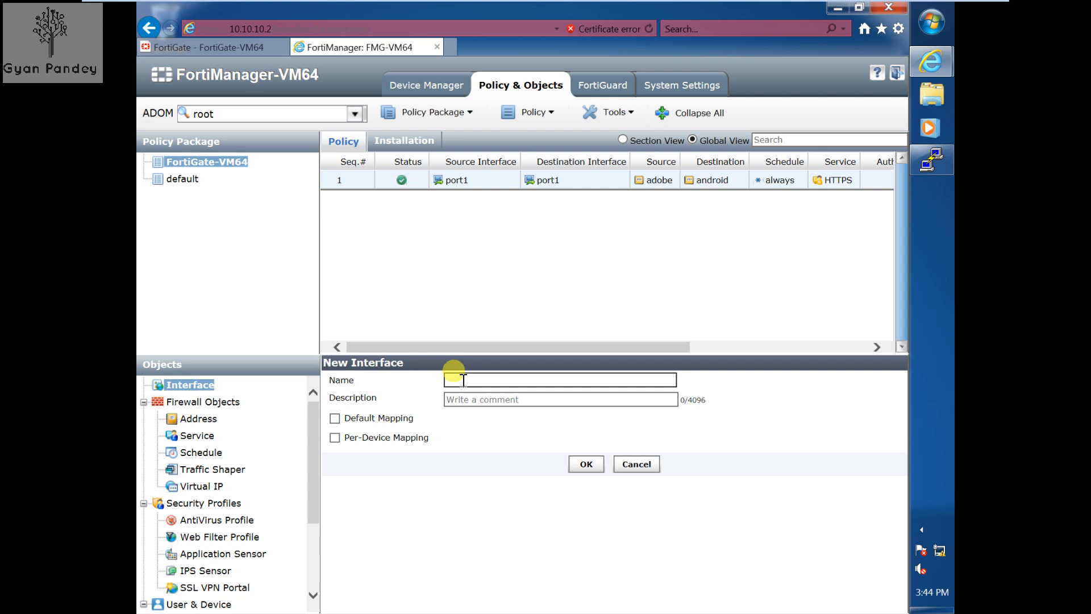
{"action": "type", "text": "Test"}
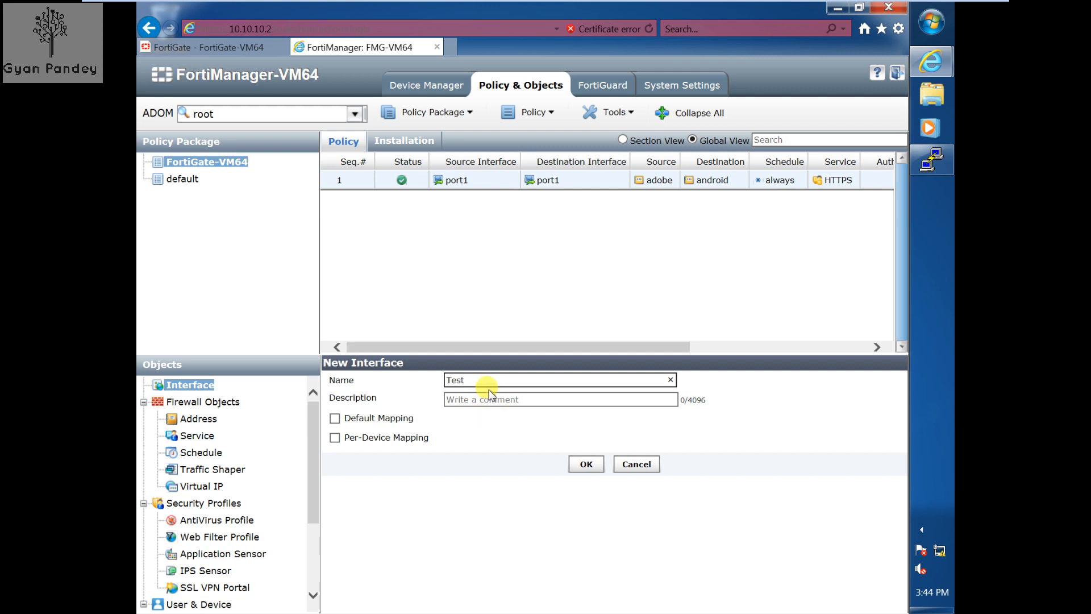
{"action": "left_click", "coordinate": [479, 399]}
{"action": "type", "text": "test"}
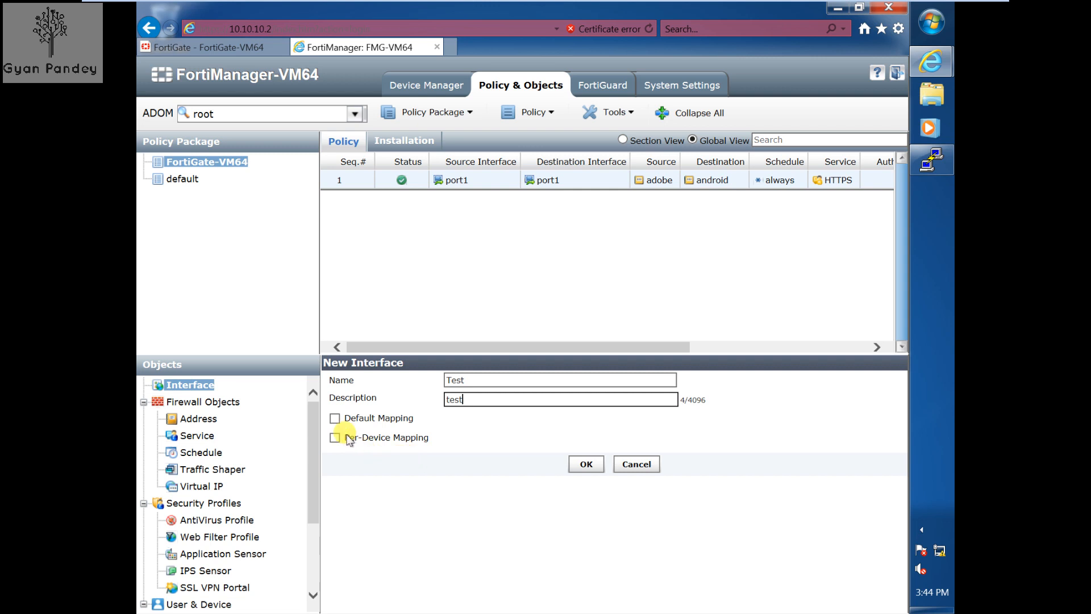
{"action": "left_click", "coordinate": [587, 465]}
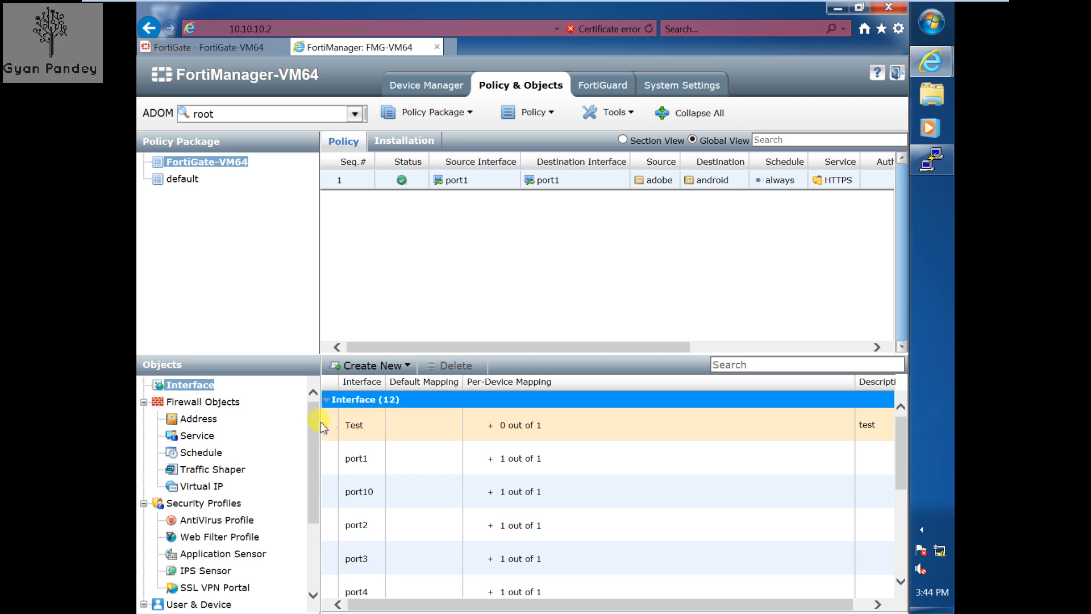
- Browse the traffic shaper and address objects, return to the Interface list, then switch to Device Manager
{"action": "left_click_drag", "start_coordinate": [306, 424], "coordinate": [305, 477]}
{"action": "left_click", "coordinate": [306, 479]}
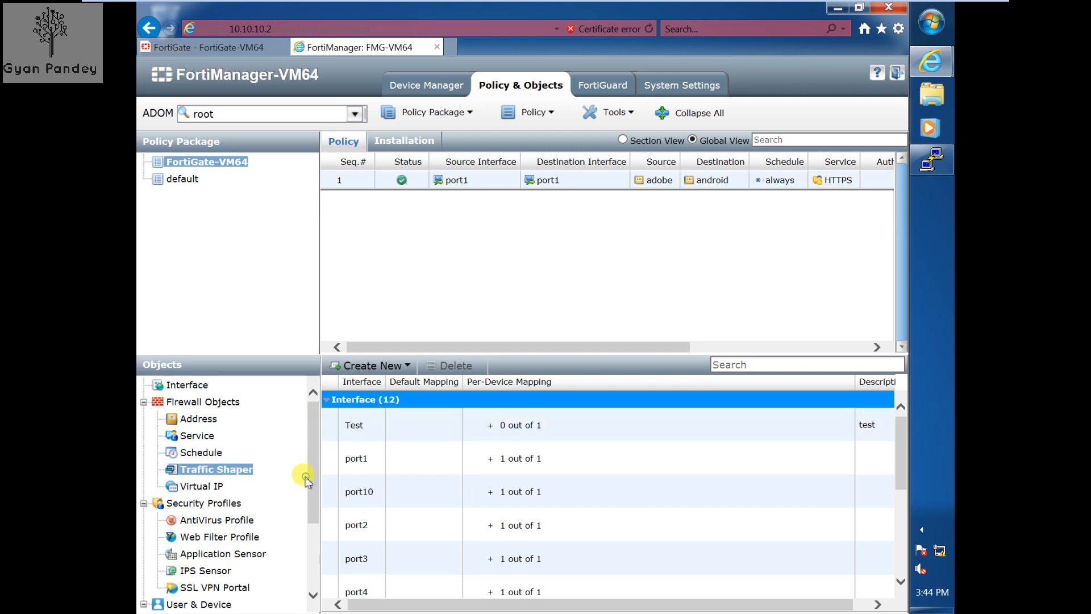
{"action": "left_click_drag", "start_coordinate": [314, 521], "coordinate": [317, 476]}
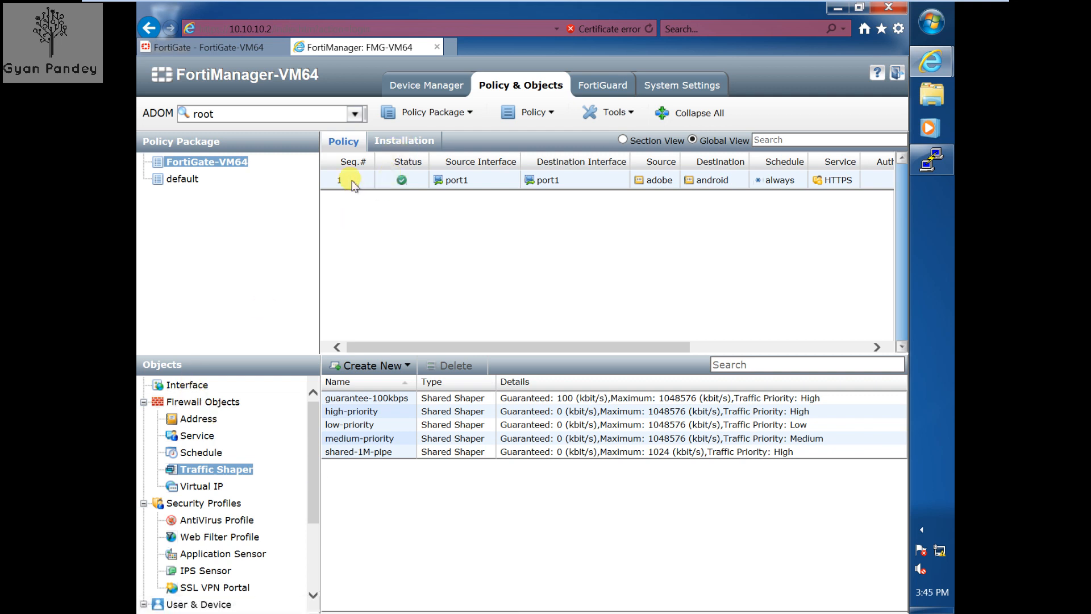
{"action": "left_click", "coordinate": [203, 419]}
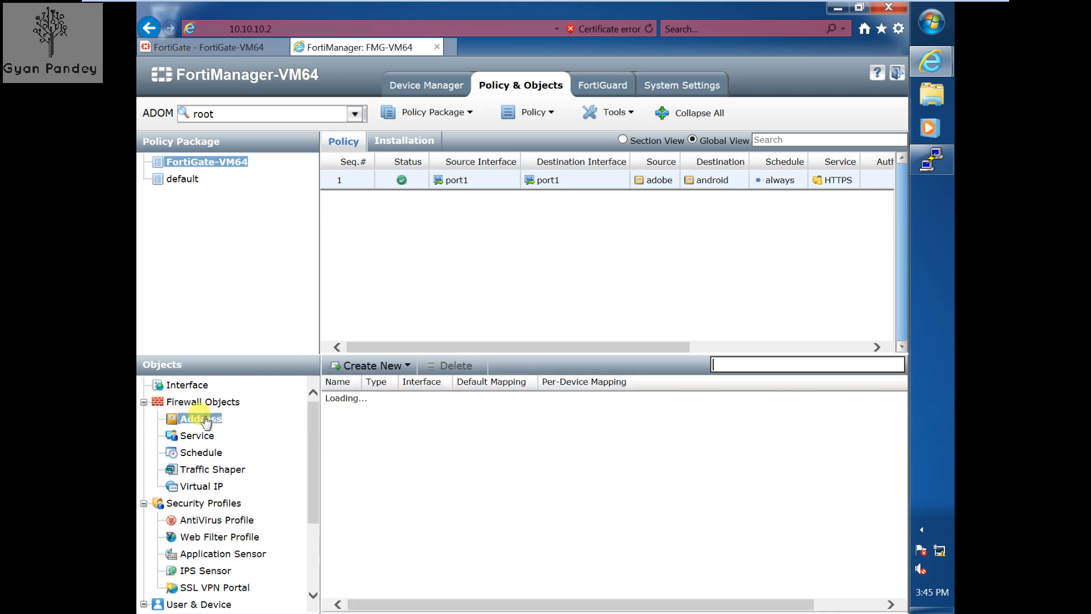
{"action": "left_click", "coordinate": [391, 366]}
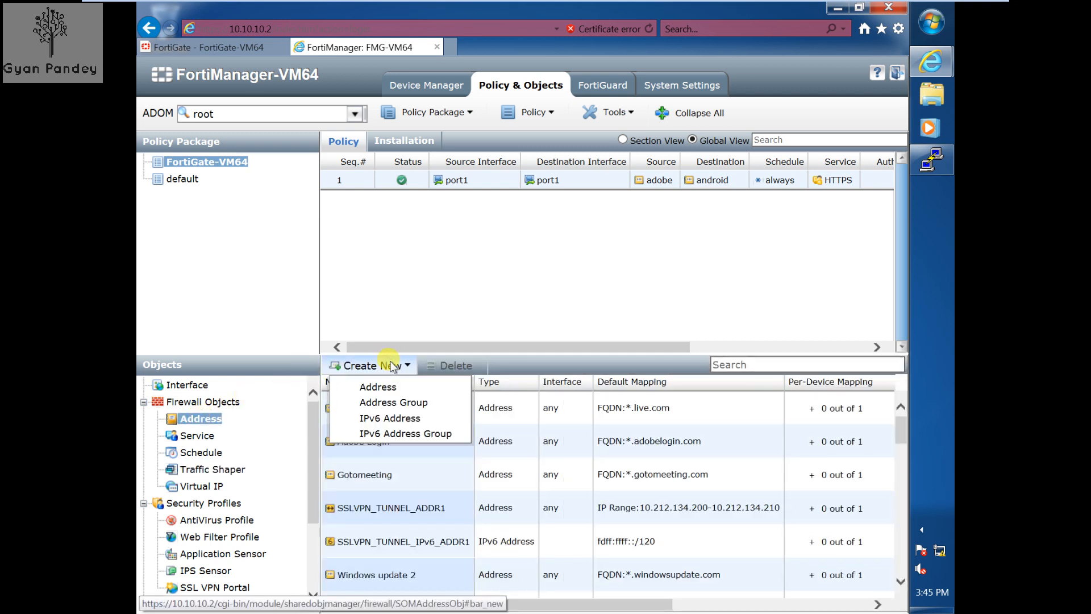
{"action": "left_click", "coordinate": [193, 387]}
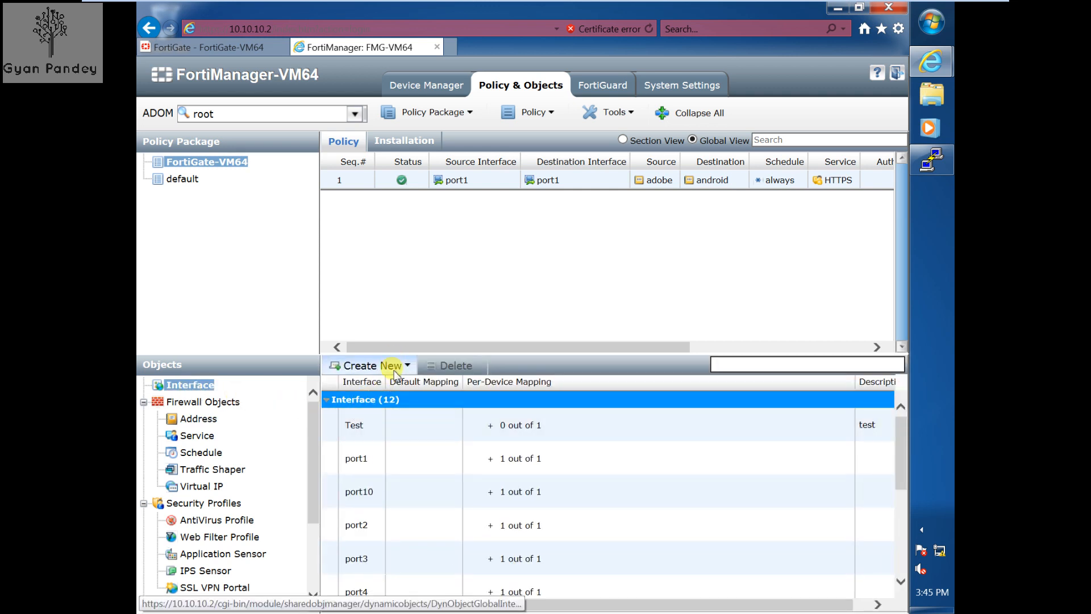
{"action": "left_click", "coordinate": [434, 85]}
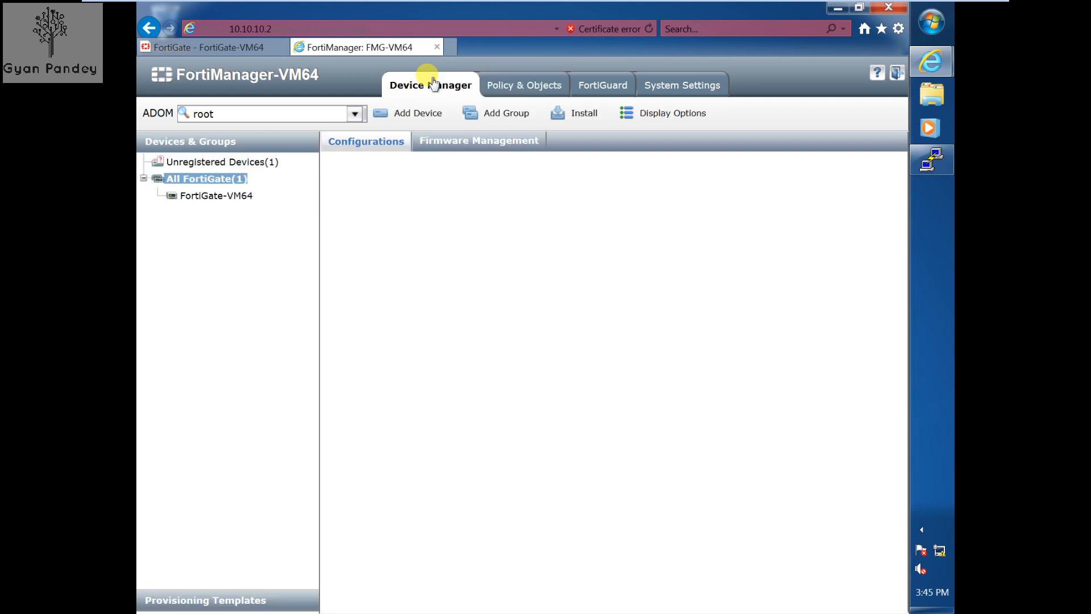
- Go back to Policy & Objects and scroll the interface list showing Test among 12 interfaces
{"action": "left_click", "coordinate": [516, 83]}
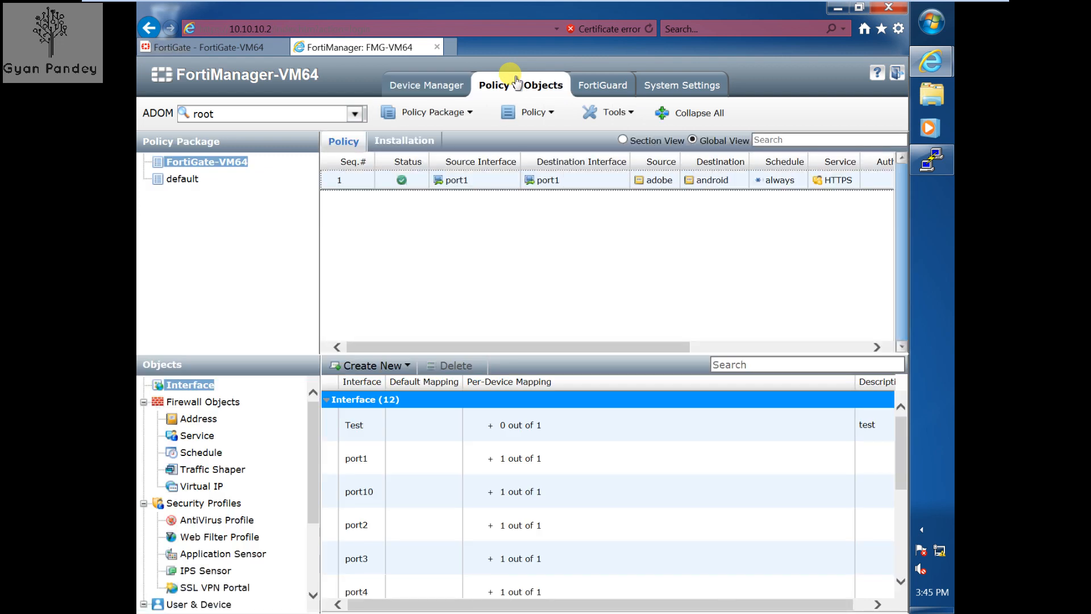
{"action": "mouse_move", "coordinate": [510, 7]}
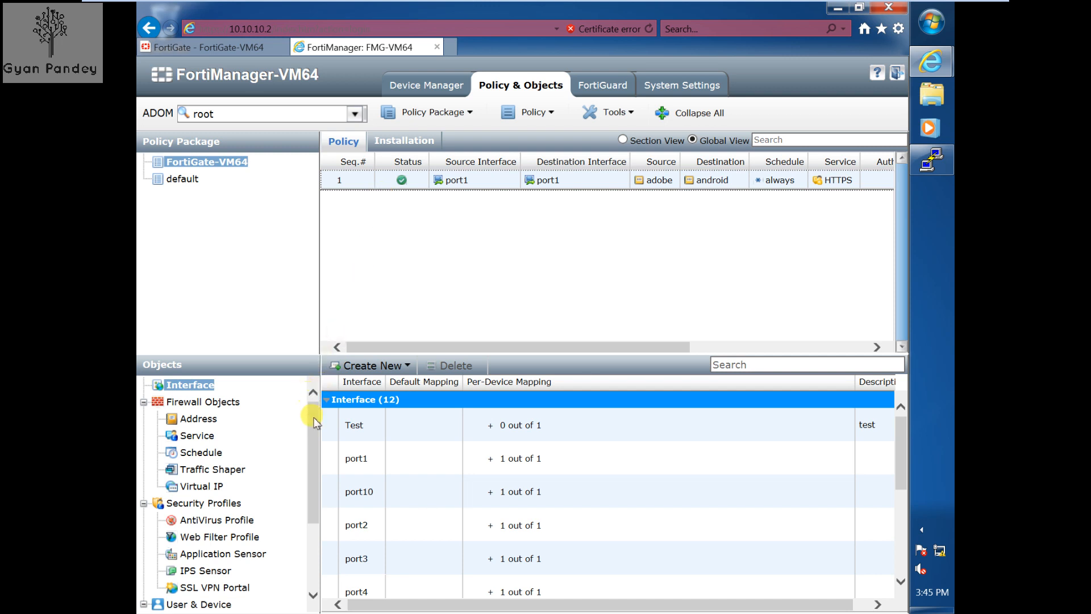
{"action": "left_click_drag", "start_coordinate": [312, 421], "coordinate": [316, 387]}
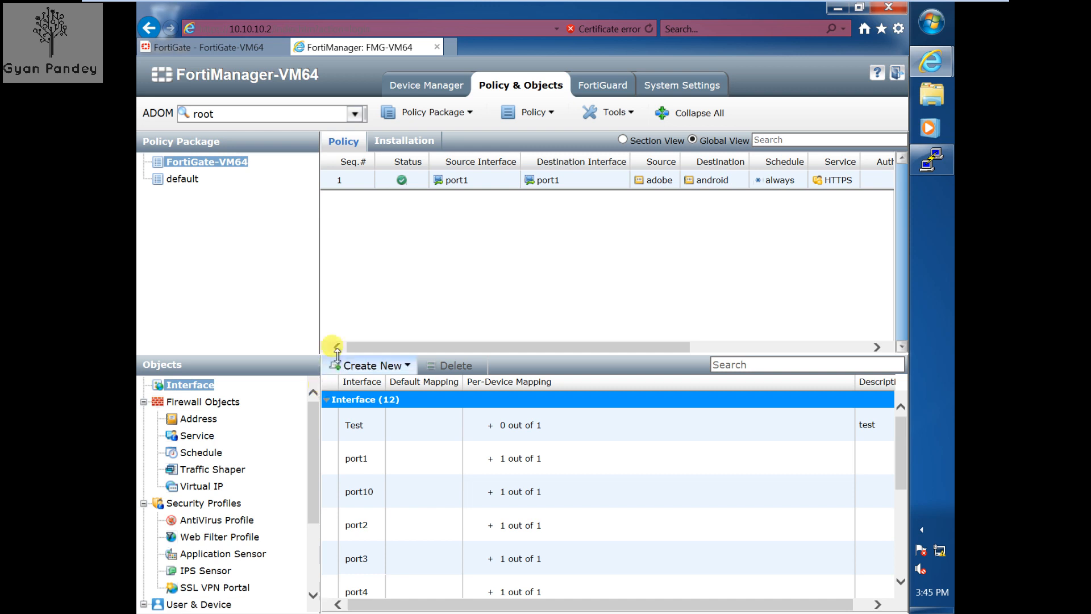
- Open the Router > Static Route section of the FortiGate-VM64 device
{"action": "left_click", "coordinate": [429, 88]}
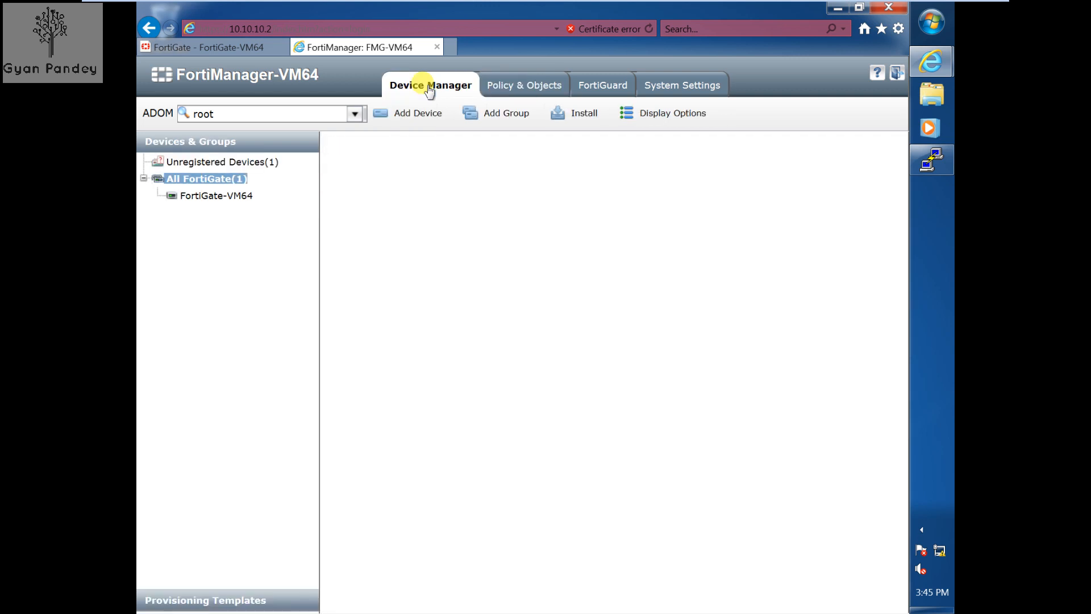
{"action": "left_click", "coordinate": [231, 199]}
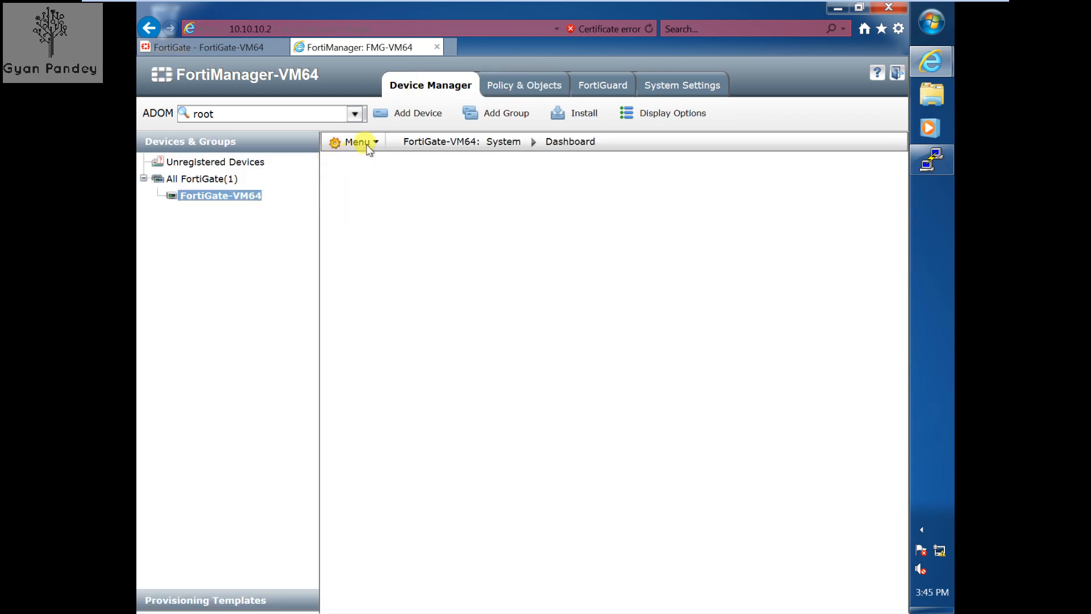
{"action": "left_click", "coordinate": [367, 145]}
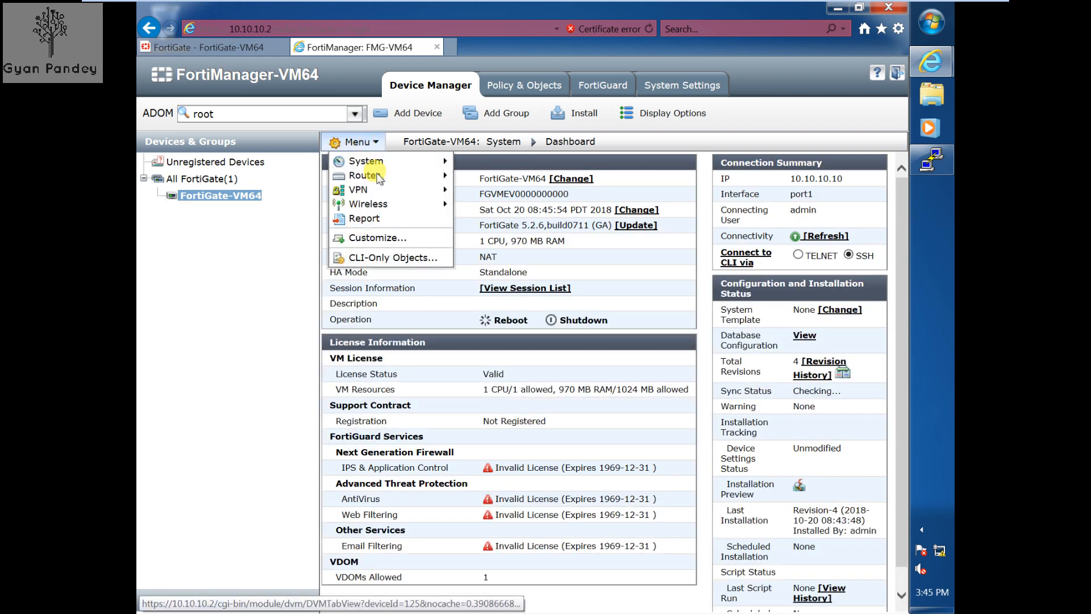
{"action": "mouse_move", "coordinate": [366, 176]}
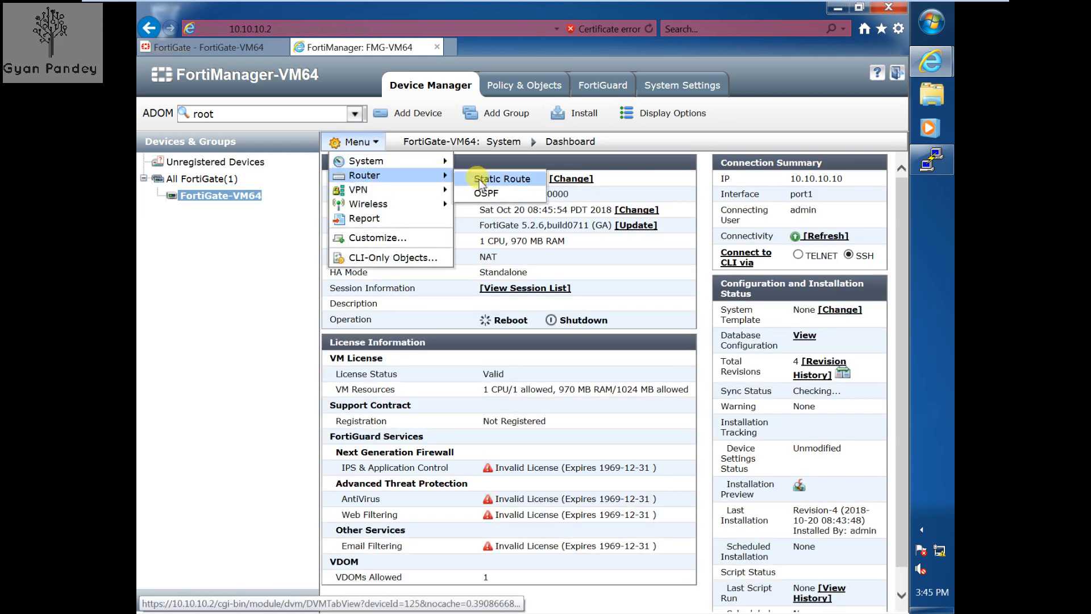
{"action": "left_click", "coordinate": [481, 182]}
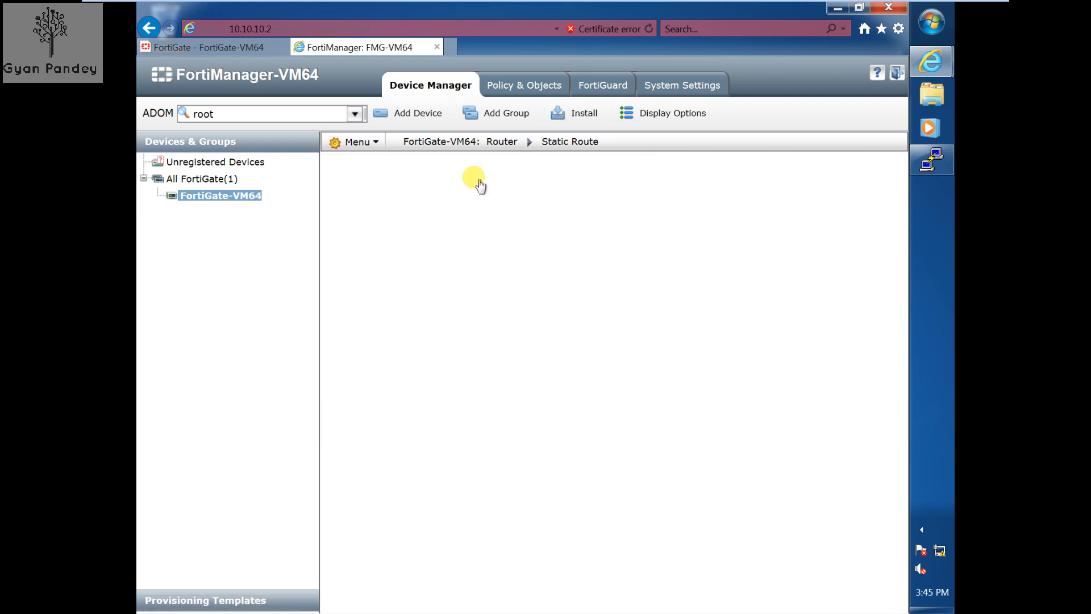
- Add a static route 0.0.0.0/0.0.0.0 via gateway 10.10.10.2 on port1
{"action": "left_click", "coordinate": [359, 163]}
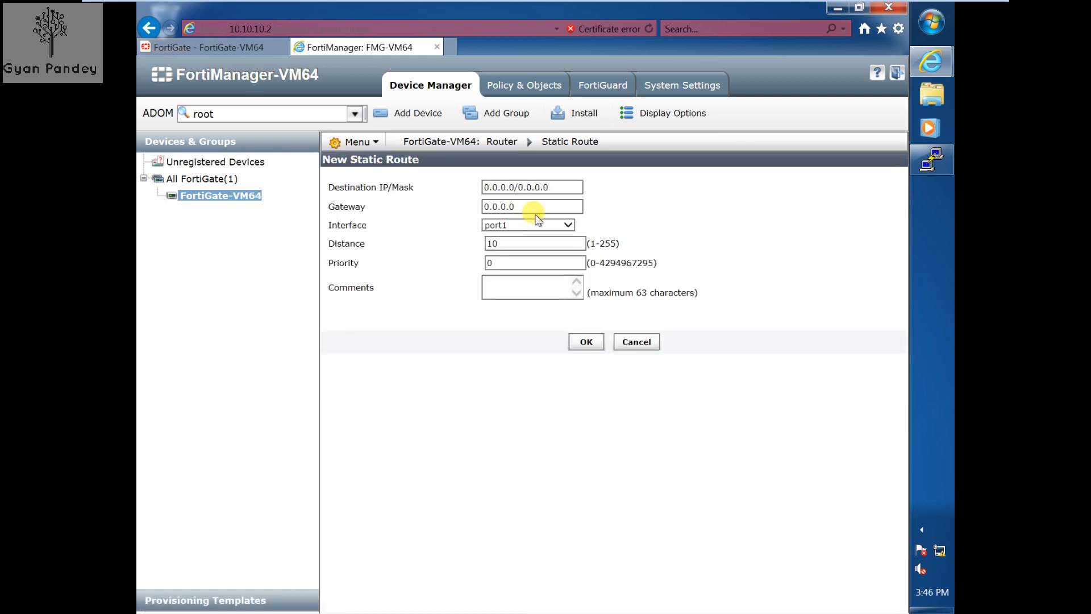
{"action": "left_click", "coordinate": [530, 209]}
{"action": "type", "text": "10.10.10.2"}
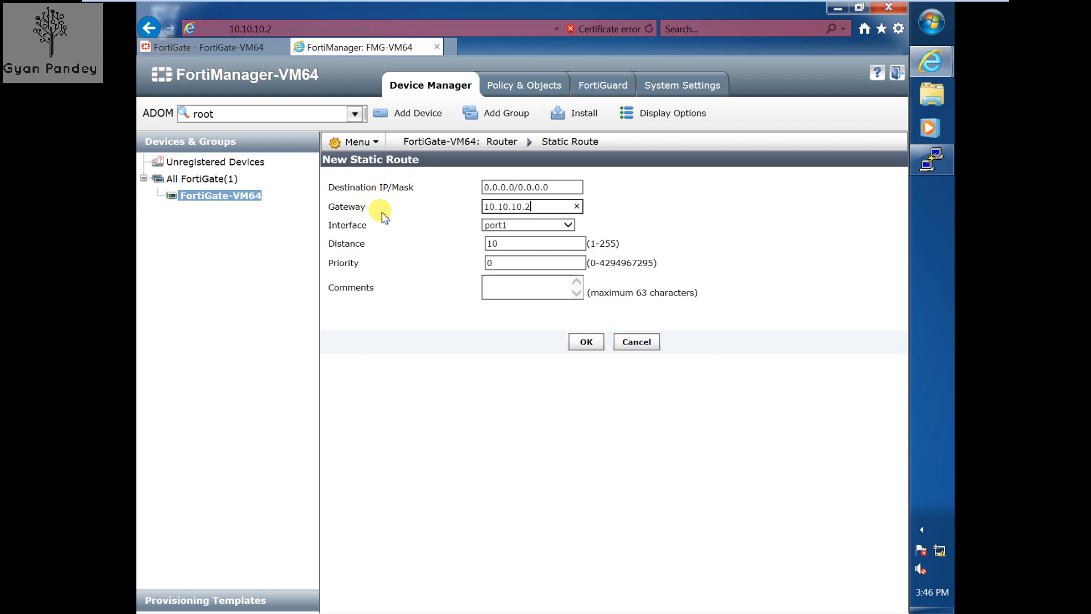
{"action": "left_click", "coordinate": [480, 373]}
{"action": "left_click", "coordinate": [587, 343]}
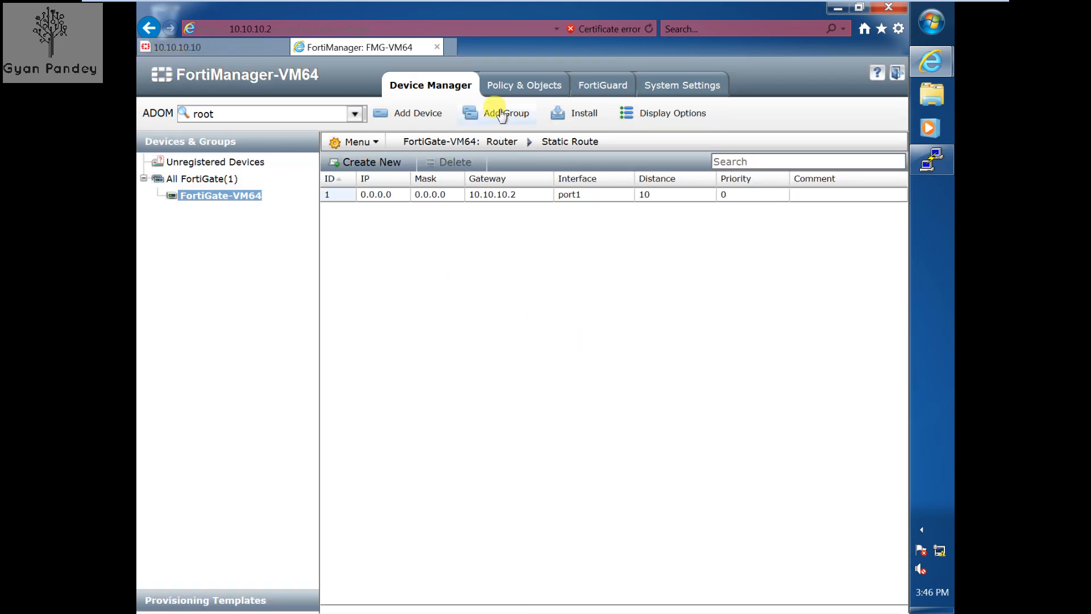
- Select the All FortiGate group and launch the Install wizard targeting FortiGate-VM64's device settings
{"action": "left_click", "coordinate": [206, 178]}
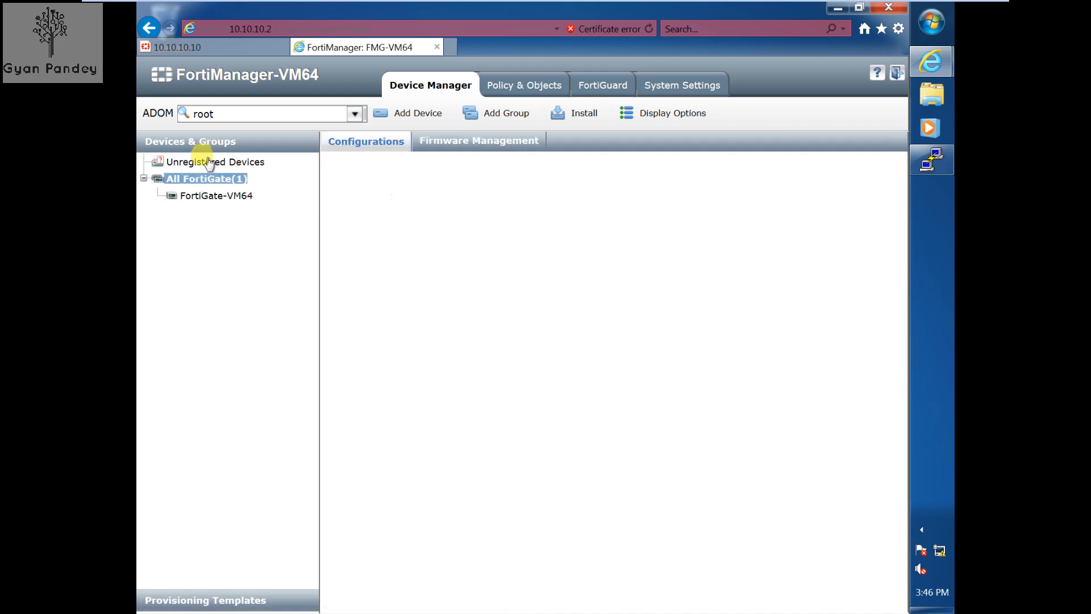
{"action": "left_click", "coordinate": [209, 163]}
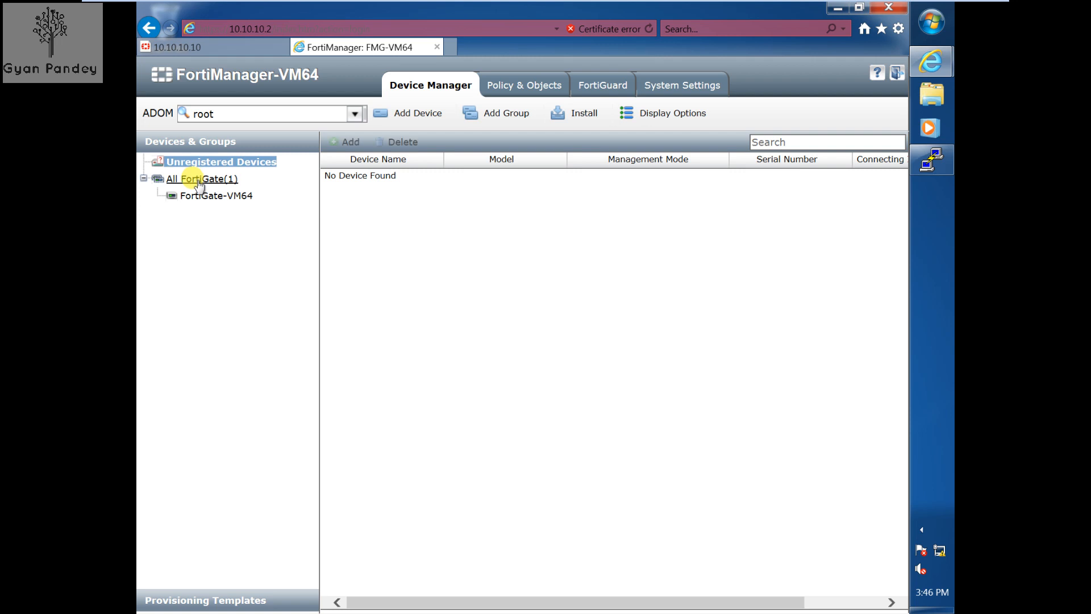
{"action": "left_click", "coordinate": [197, 179]}
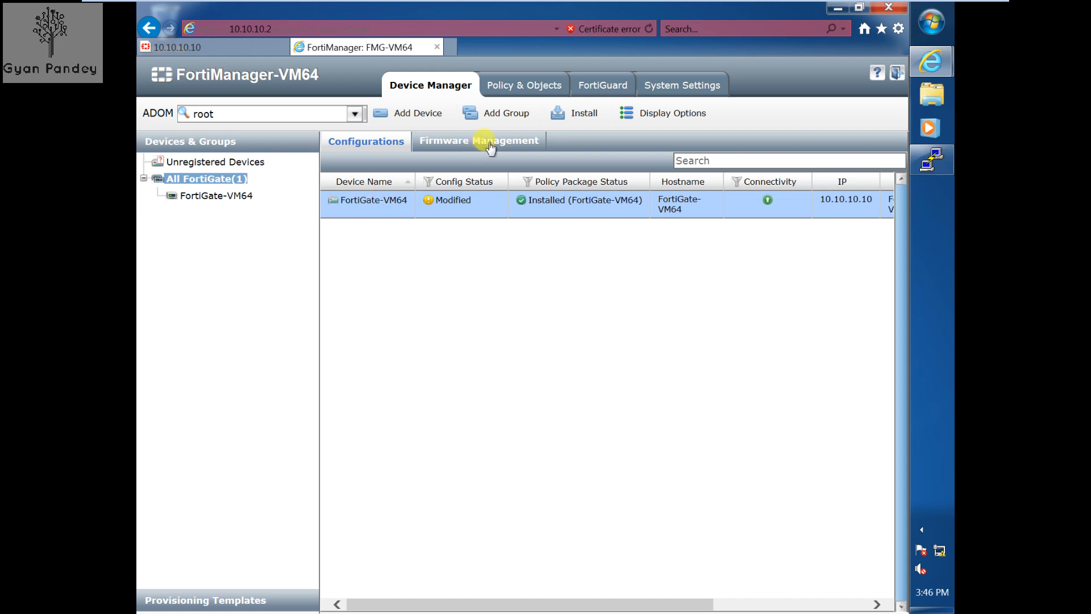
{"action": "left_click", "coordinate": [571, 114]}
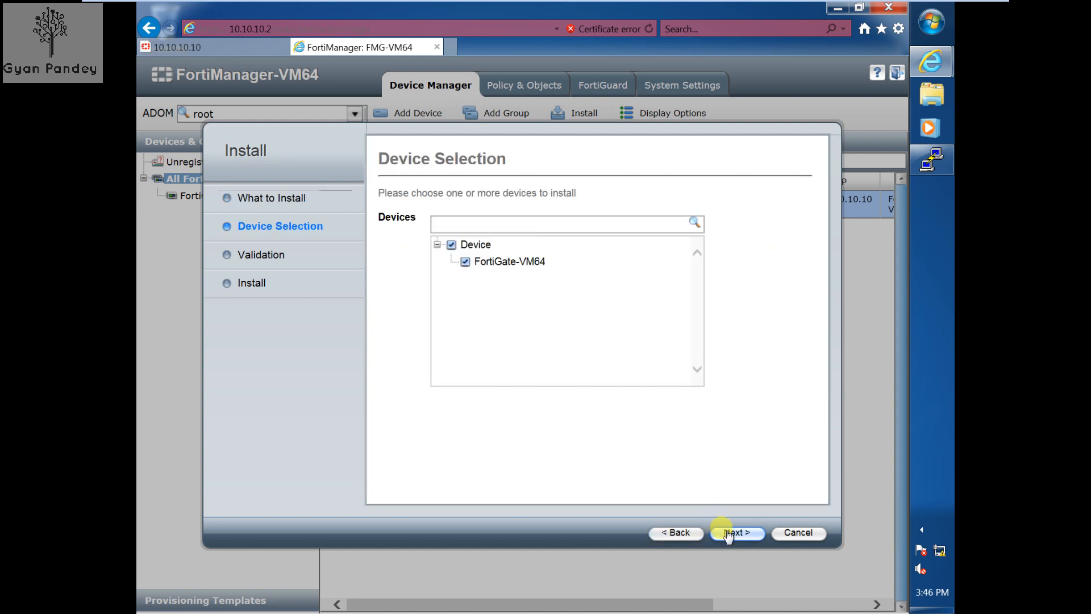
- Preview the CLI changes for FortiGate-VM64, then install them until the job reaches 100%
{"action": "left_click", "coordinate": [728, 534]}
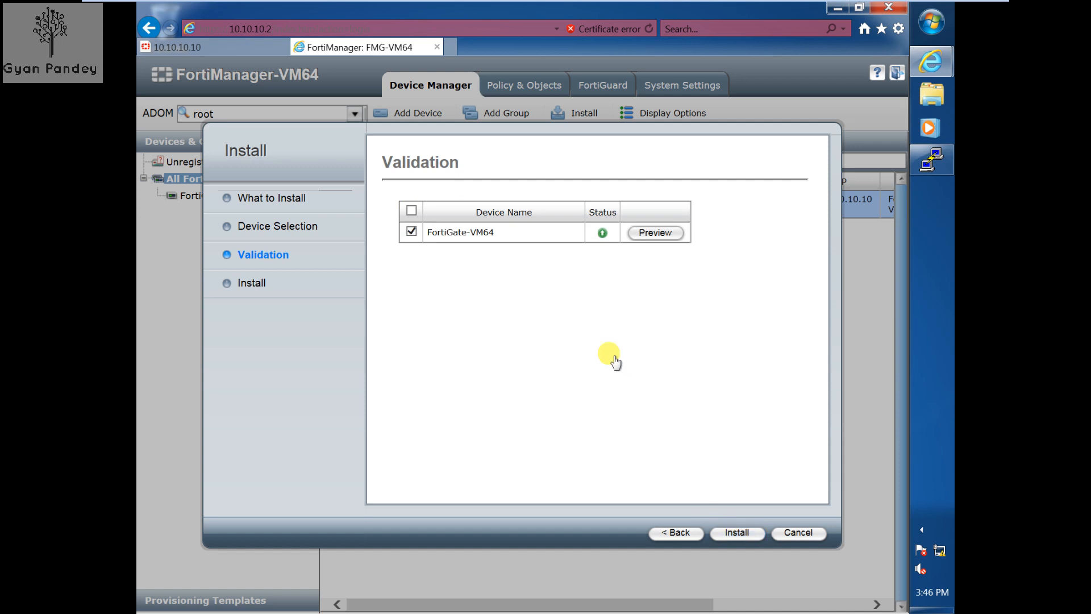
{"action": "left_click", "coordinate": [660, 236]}
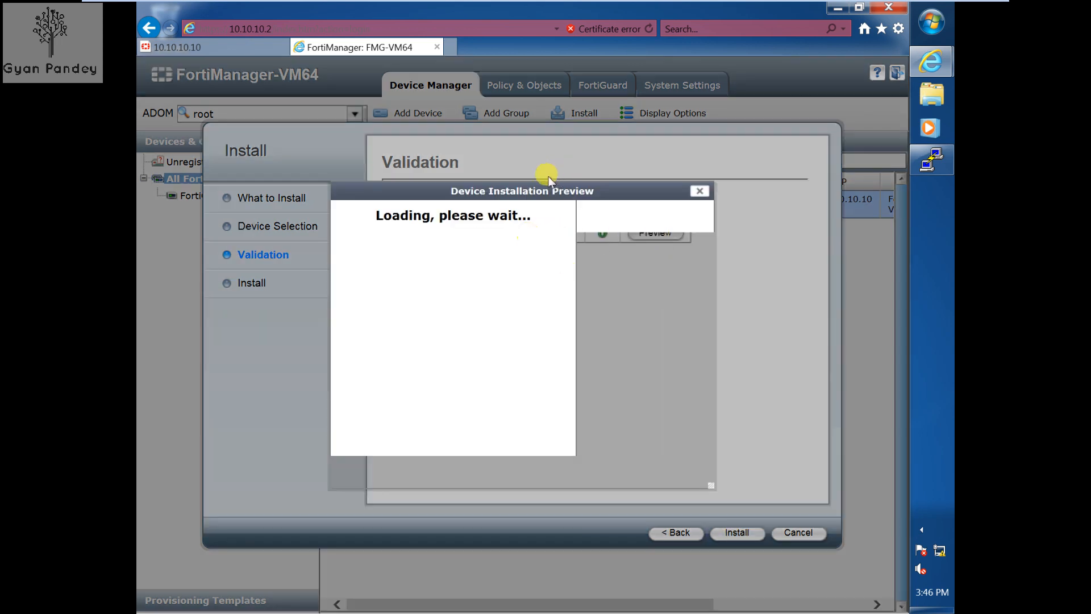
{"action": "left_click_drag", "start_coordinate": [536, 192], "coordinate": [501, 159]}
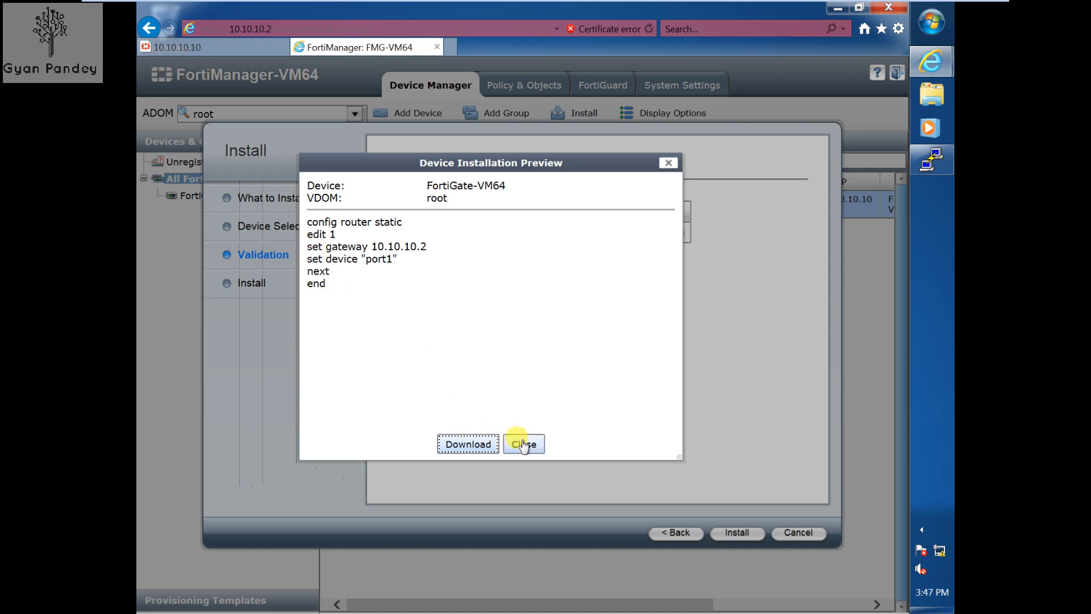
{"action": "left_click", "coordinate": [523, 444]}
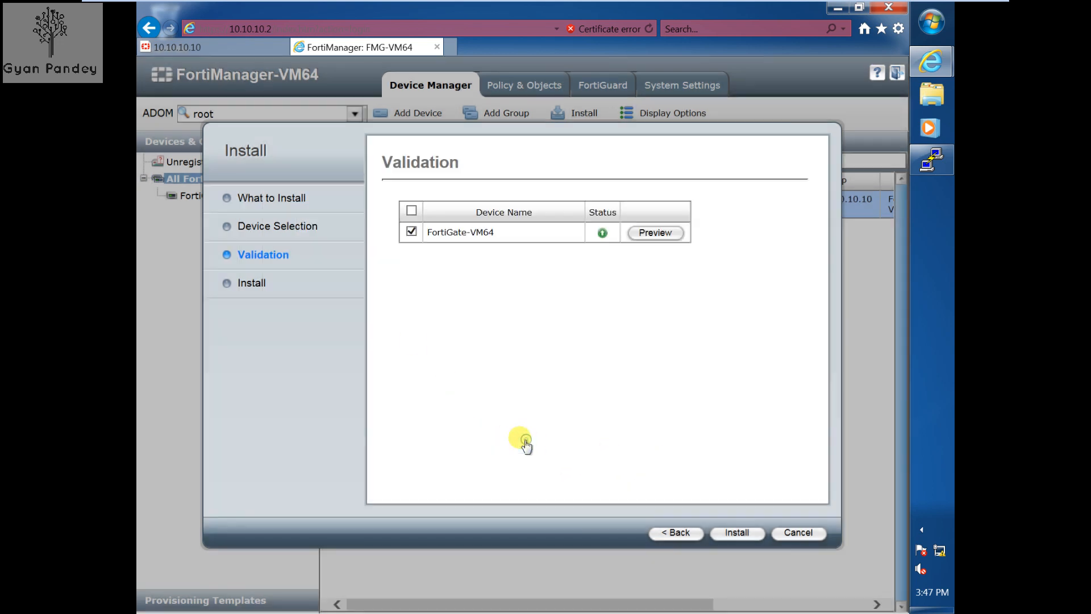
{"action": "left_click", "coordinate": [738, 532]}
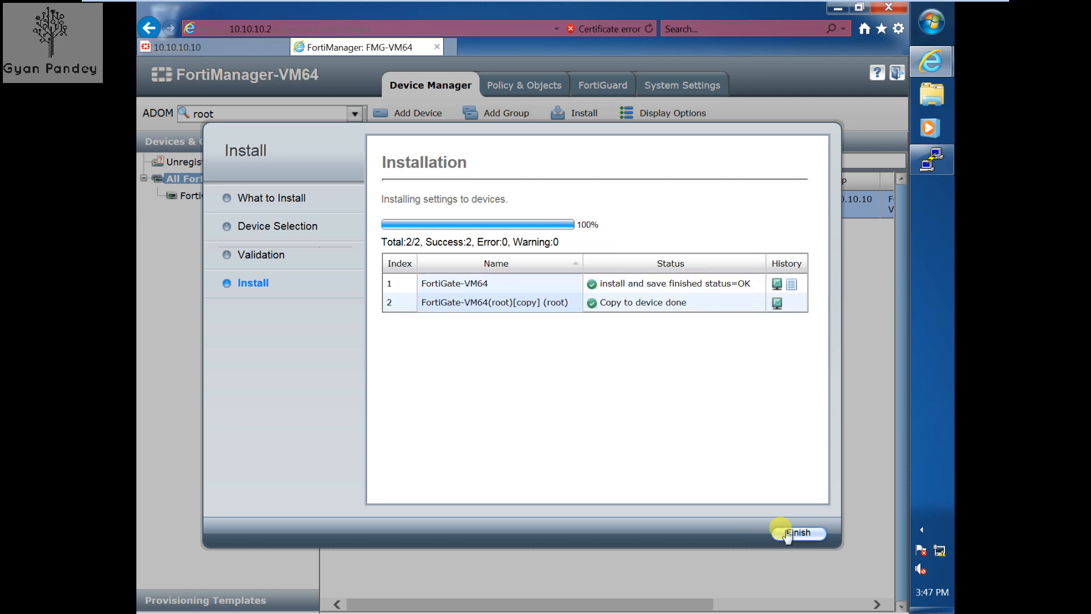
- Close the finished install wizard with FortiGate-VM64 Synchronized, and exit VMware full-screen mode
{"action": "left_click", "coordinate": [799, 533]}
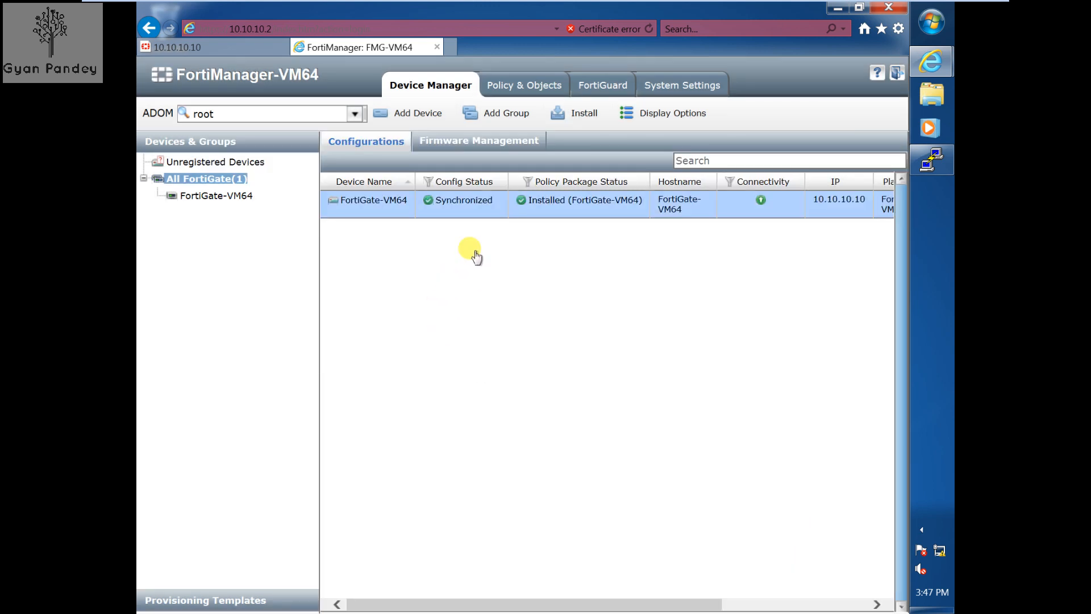
{"action": "mouse_move", "coordinate": [505, 6]}
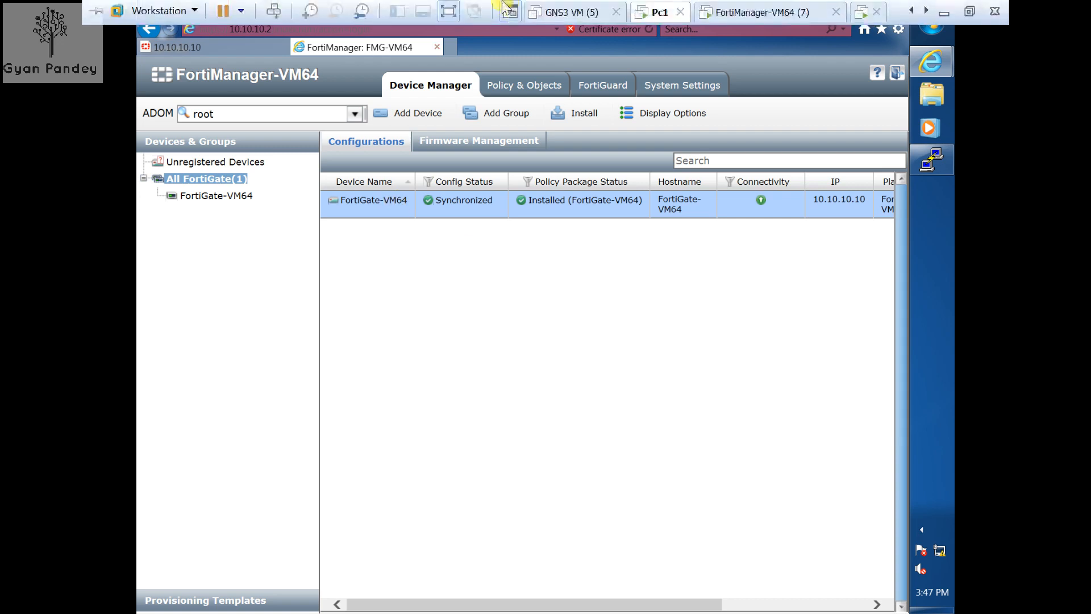
{"action": "left_click", "coordinate": [450, 10]}
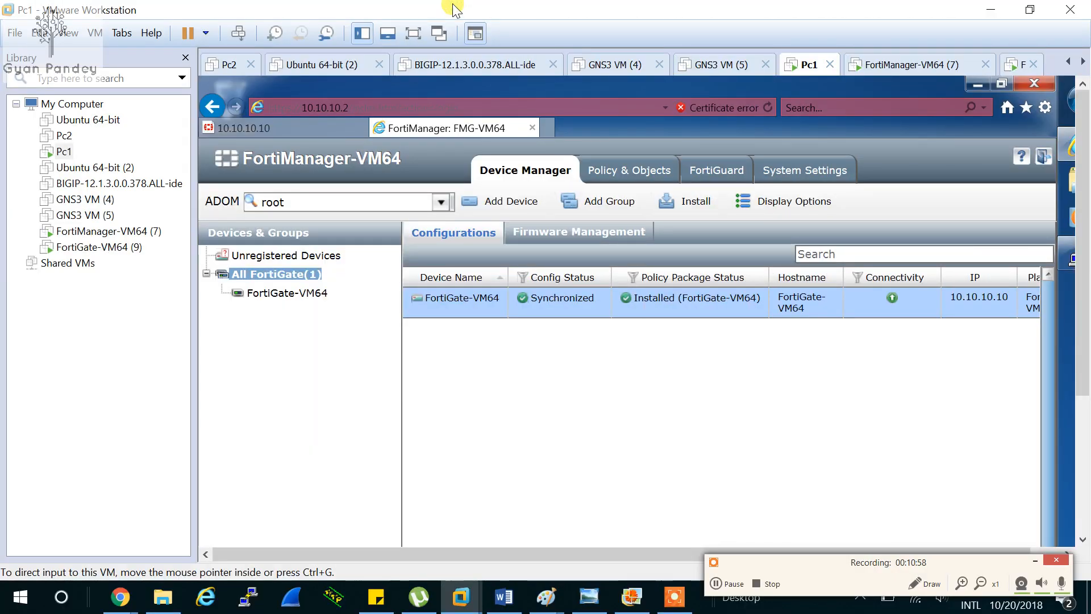